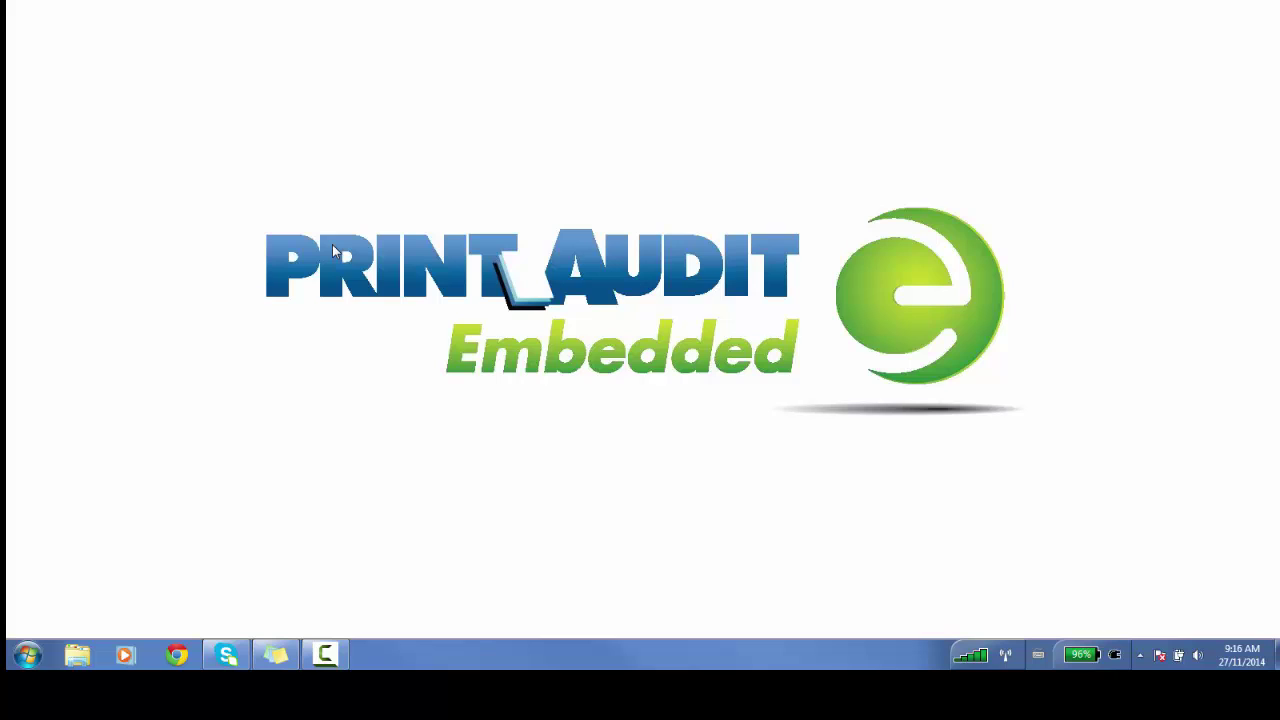
Open the X734de printer's web page at 192.168.0.70 in Chrome
click(175, 655)
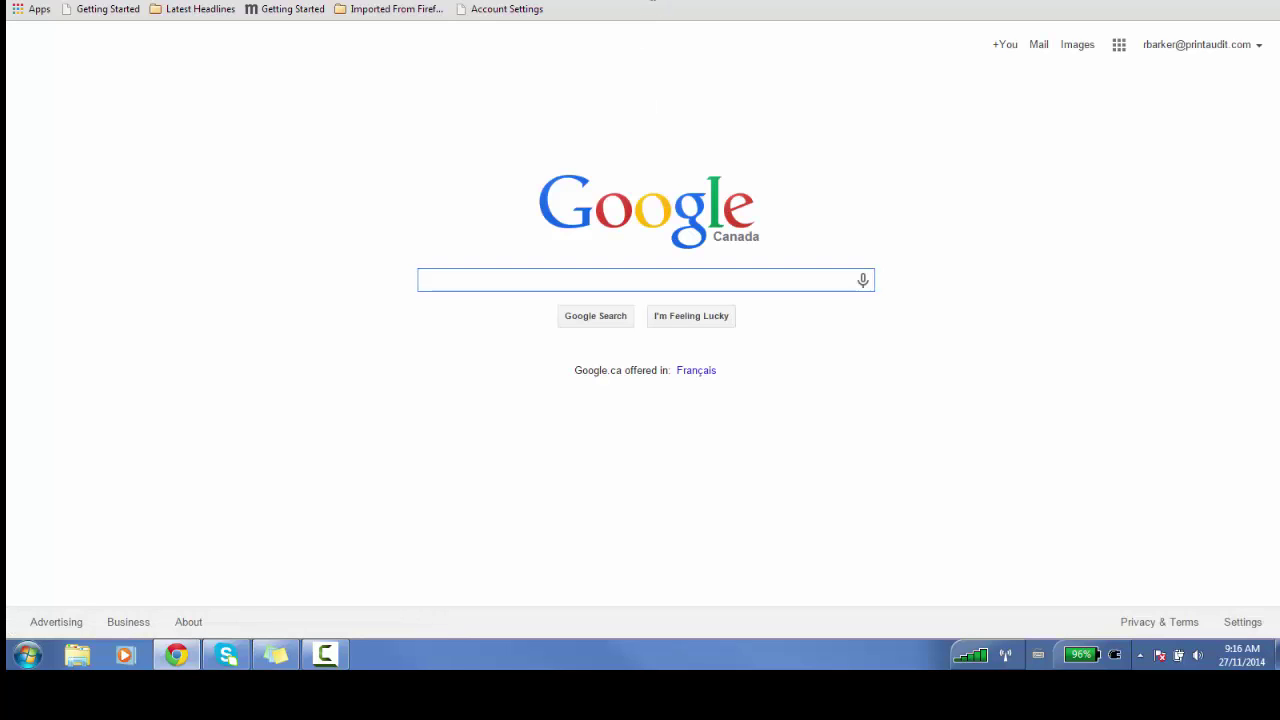
text(192.168.)
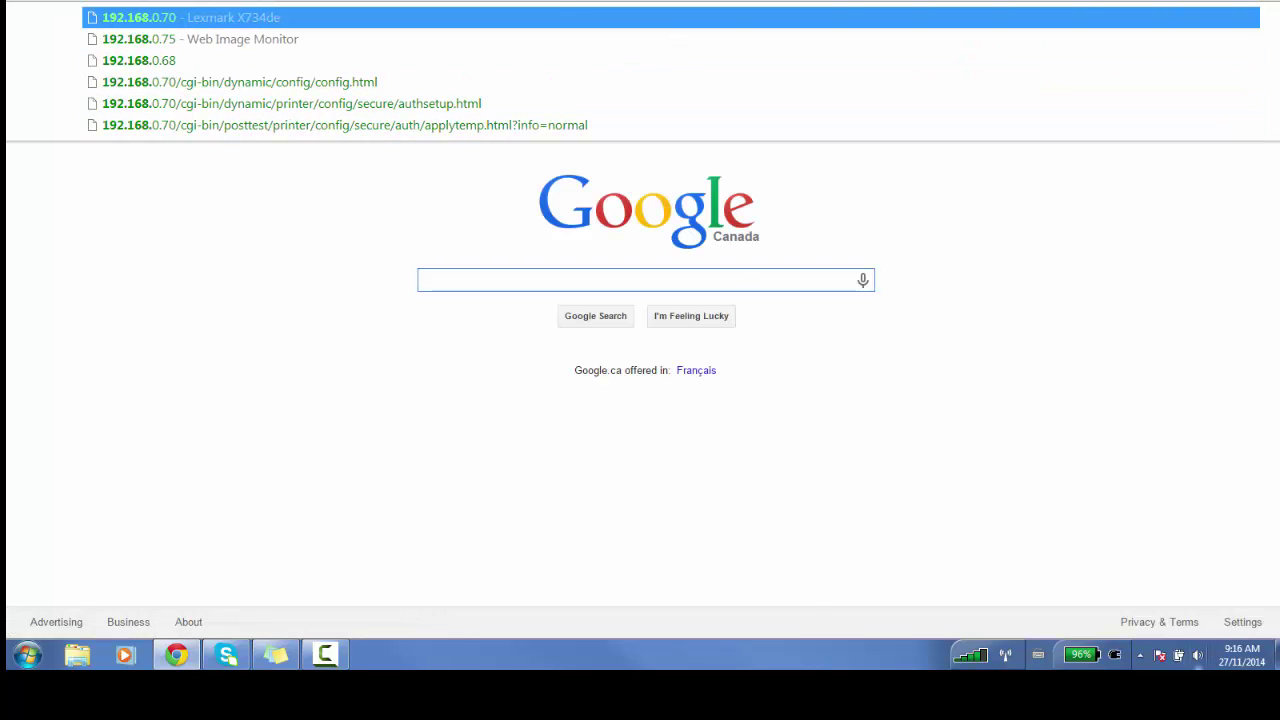
text(0.7)
key(Return)
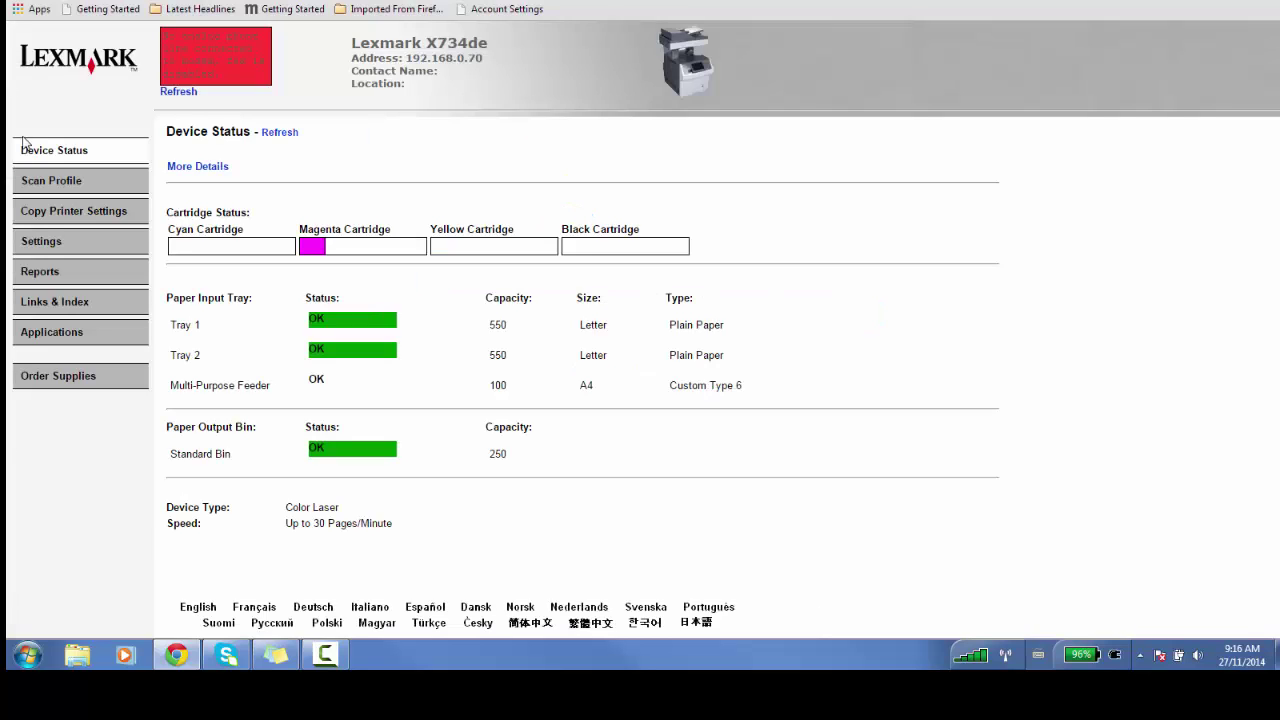
Start a new solution install from Settings > Embedded Solutions
click(53, 248)
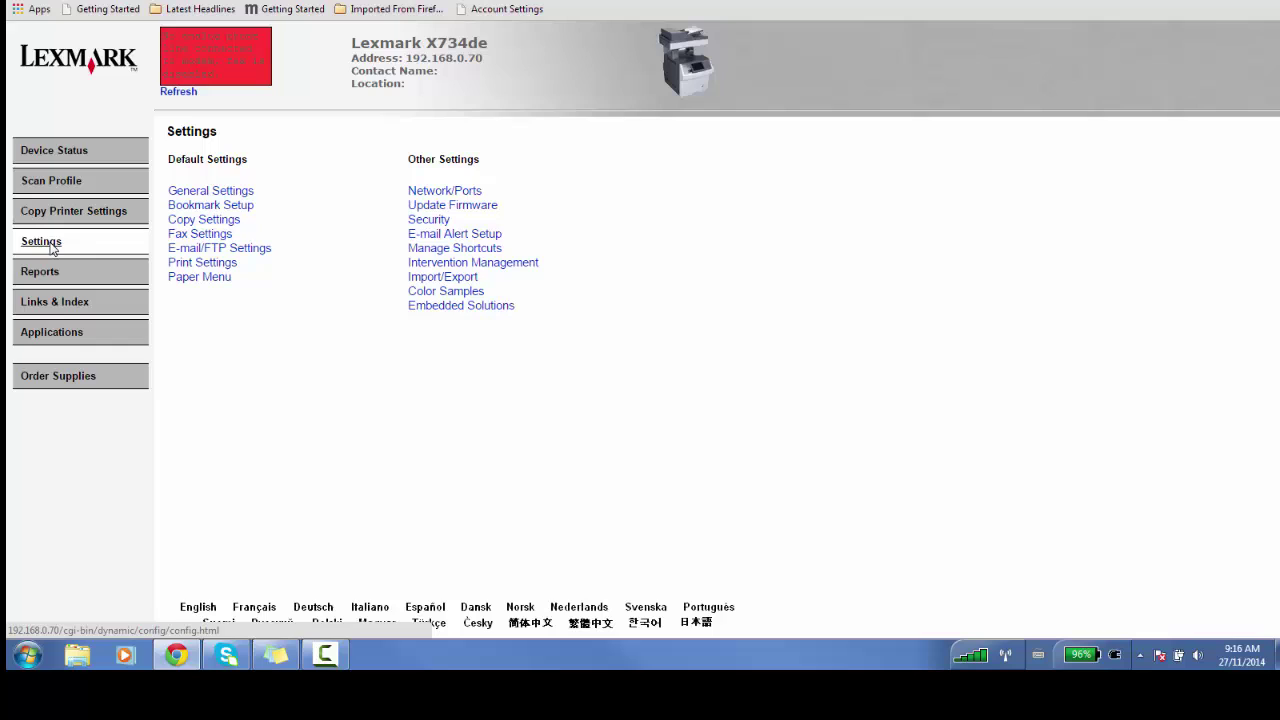
click(423, 307)
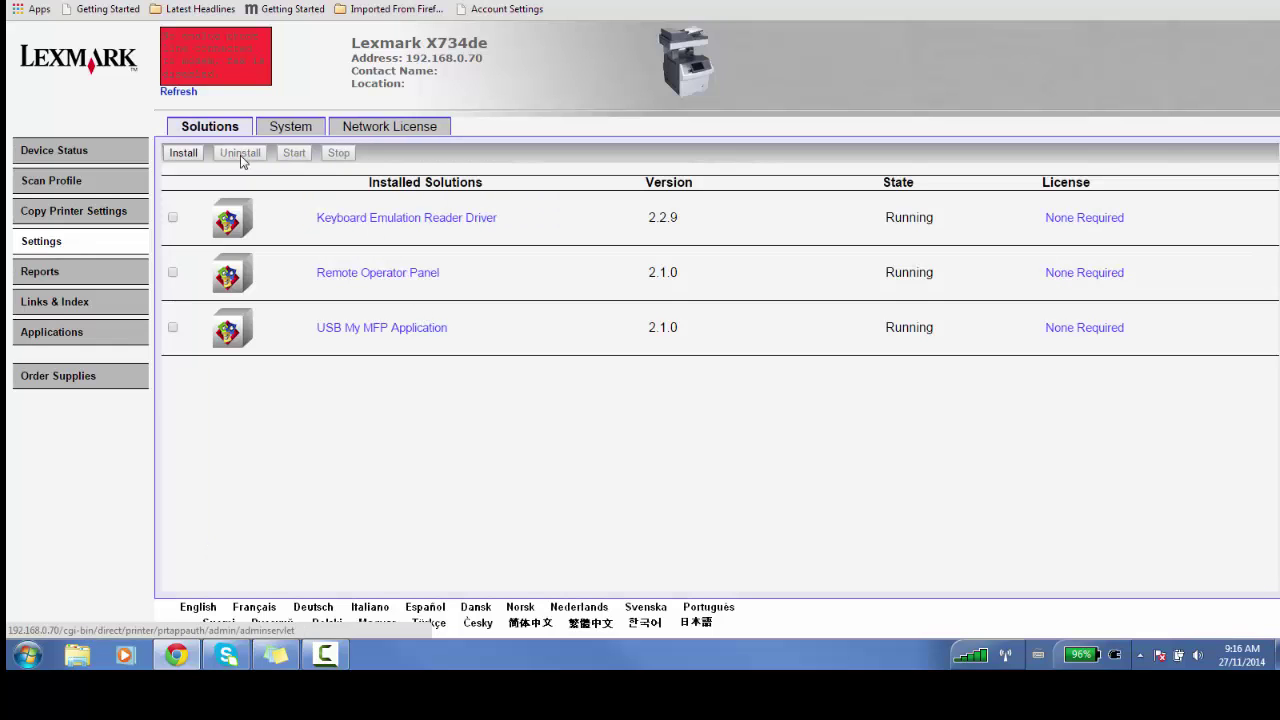
click(190, 156)
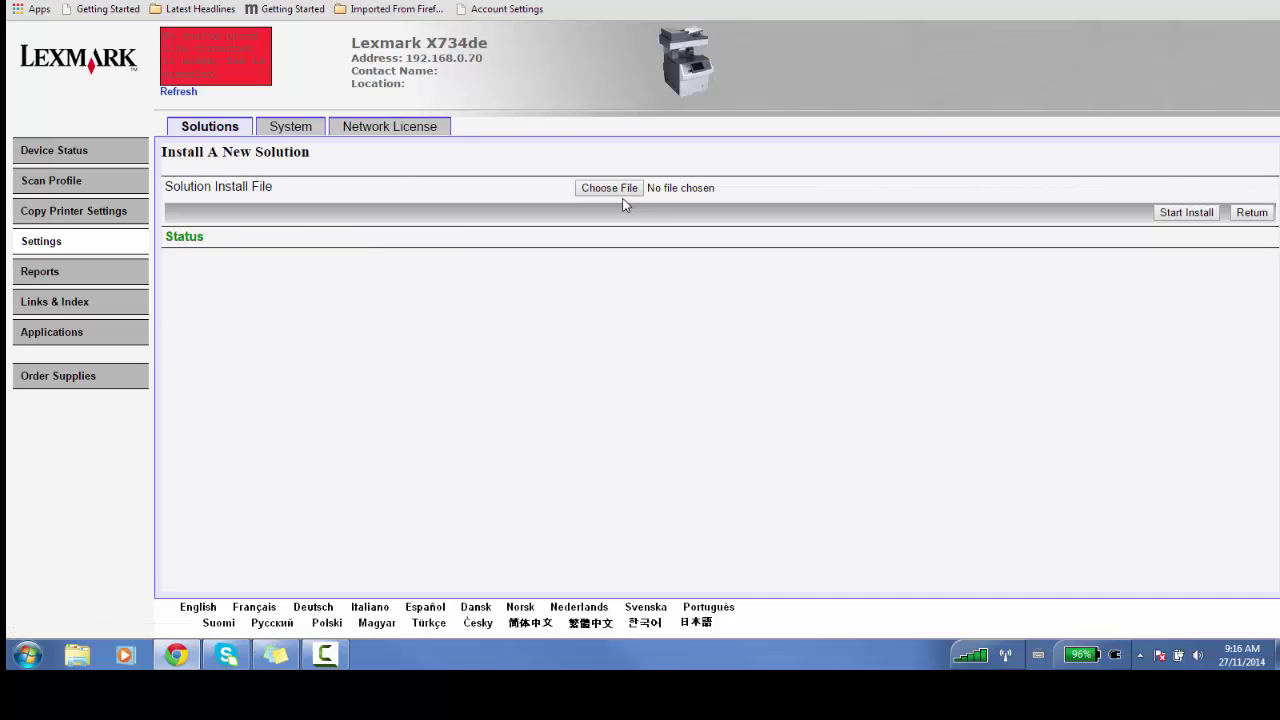
Upload lexmarkembedded.fls and install the Print Audit Lexmark Embedded solution on the printer
click(612, 188)
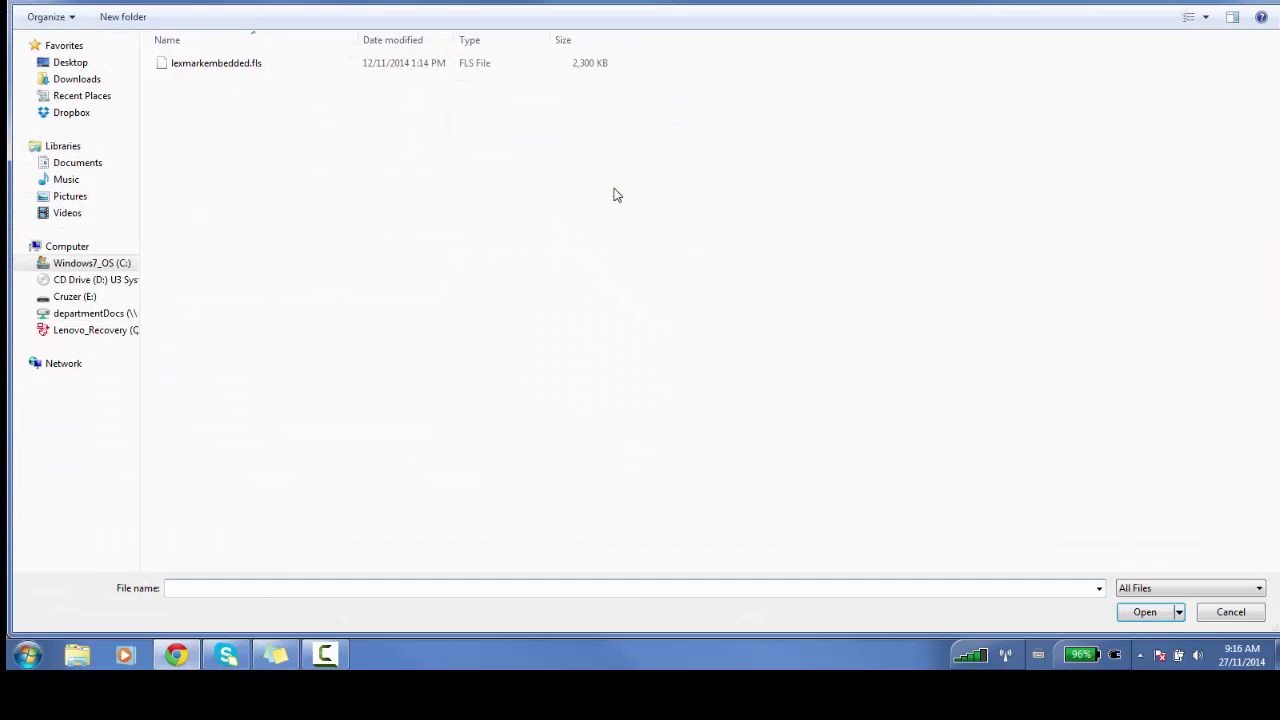
click(237, 64)
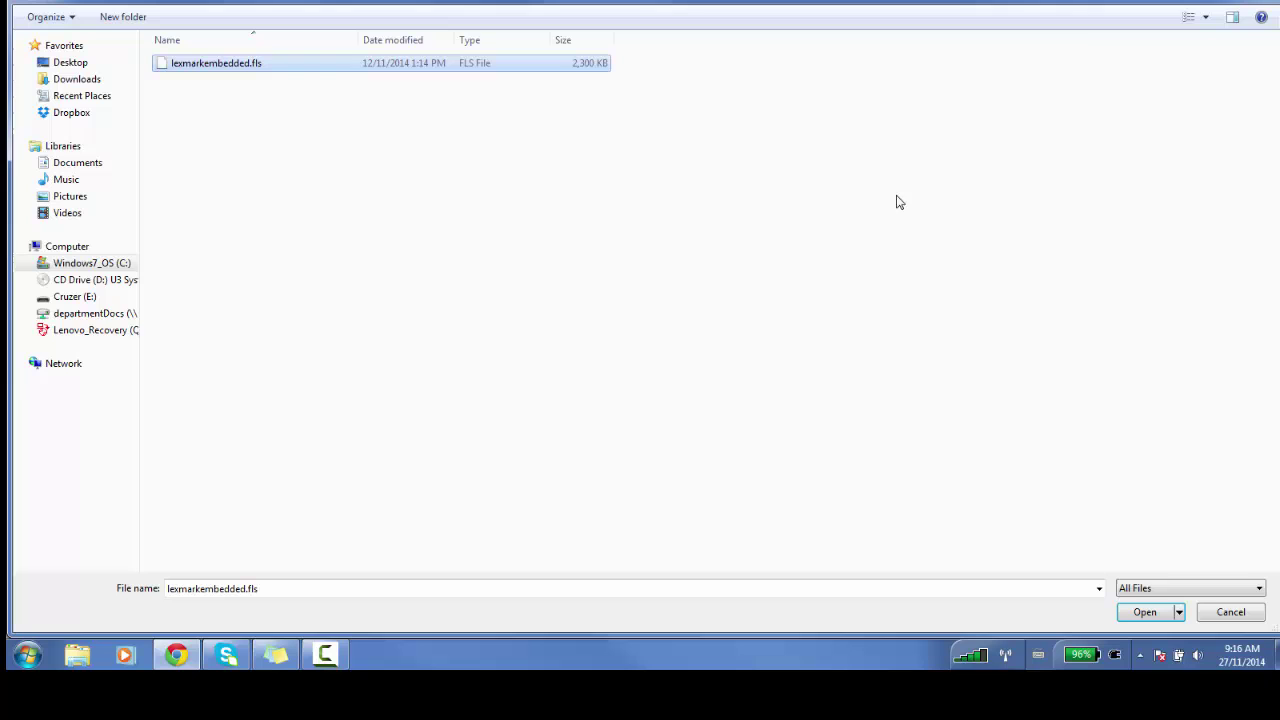
click(1145, 612)
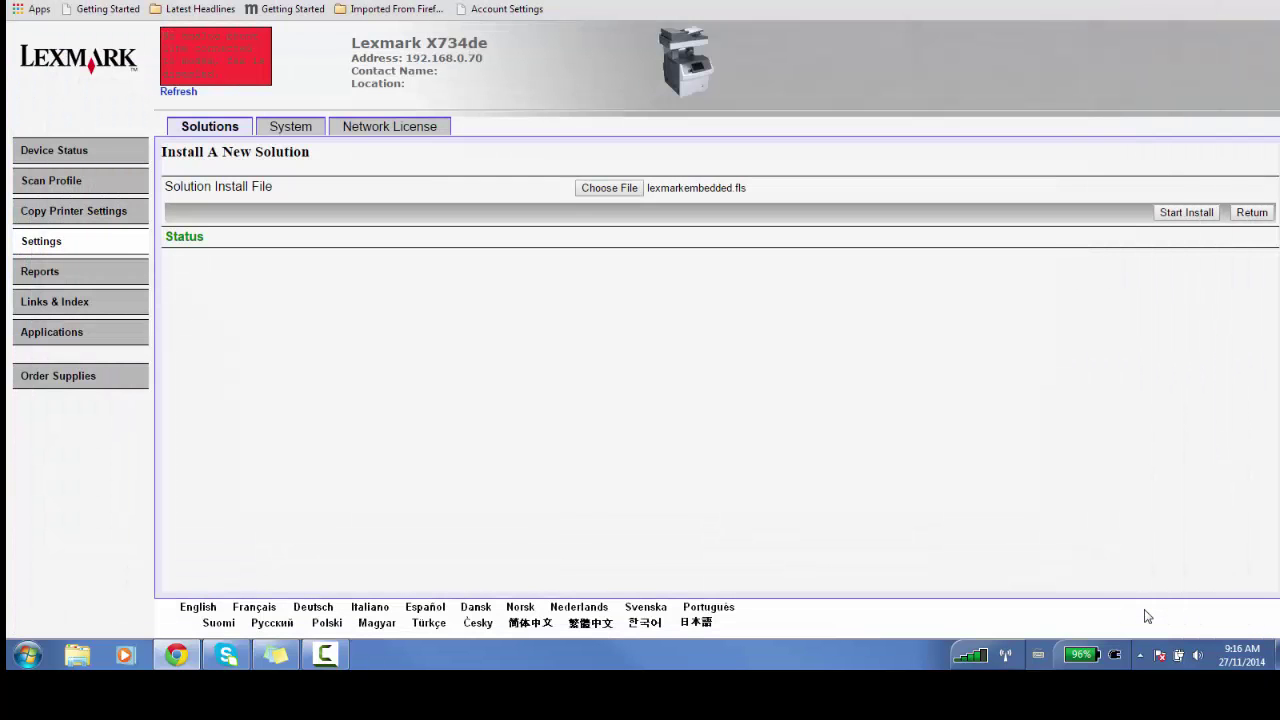
click(1180, 212)
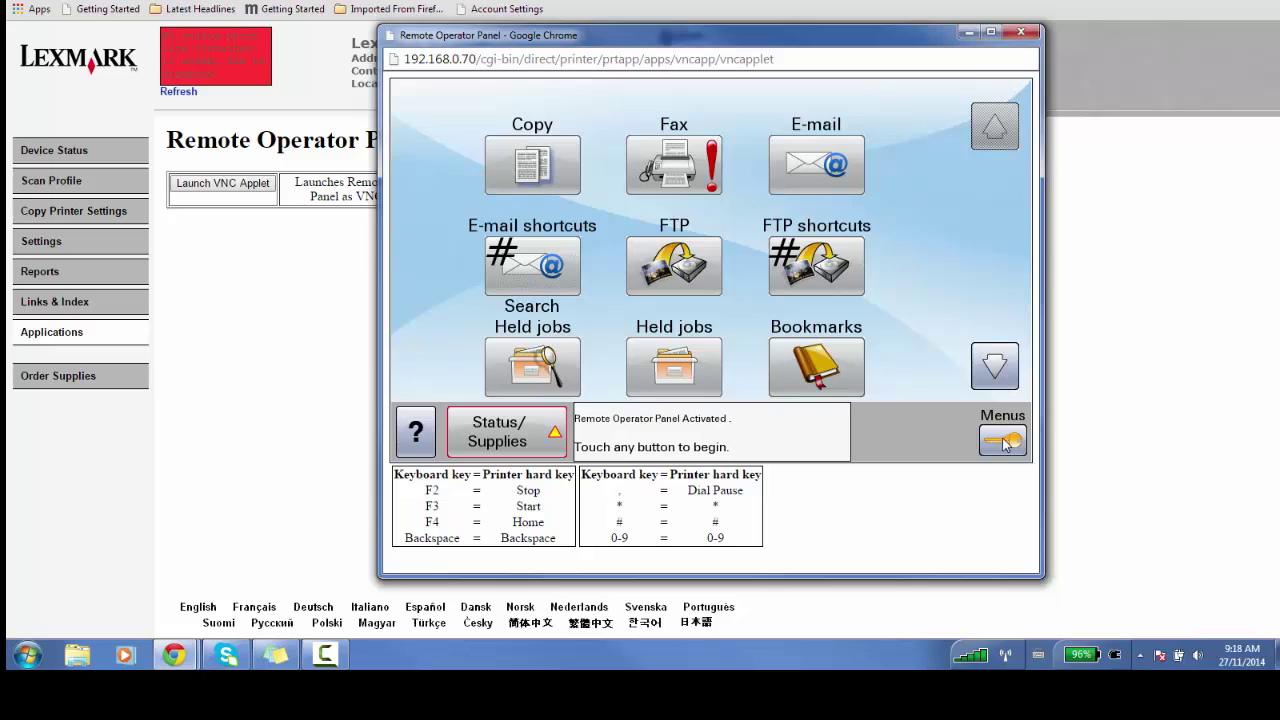
On the remote panel, go to Menus > Security > Edit Security Setups > Edit Security Templates
click(1003, 441)
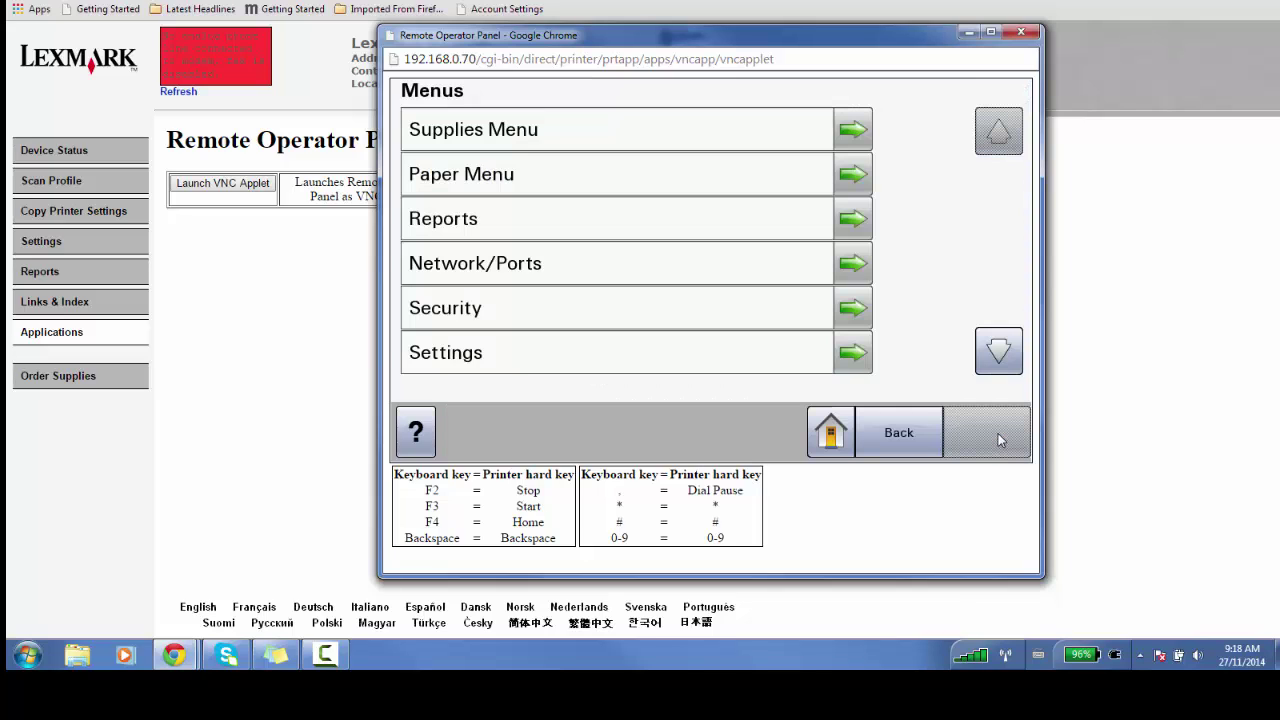
click(463, 309)
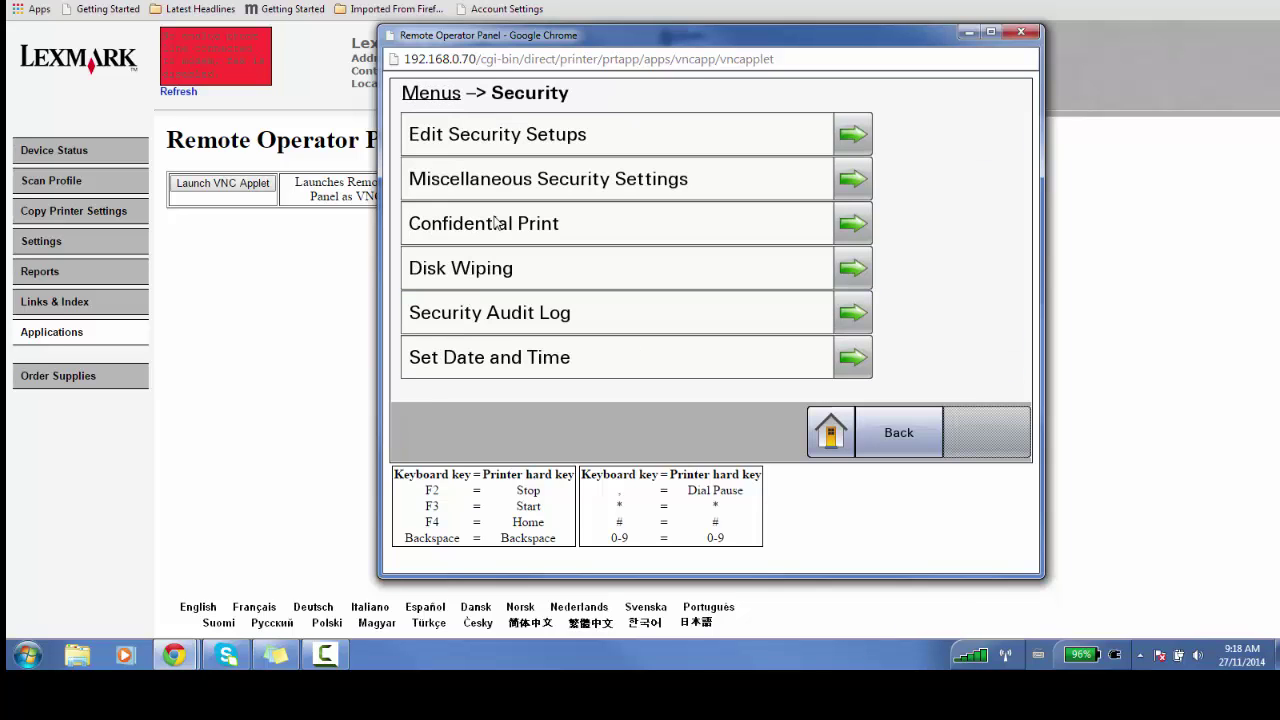
click(519, 139)
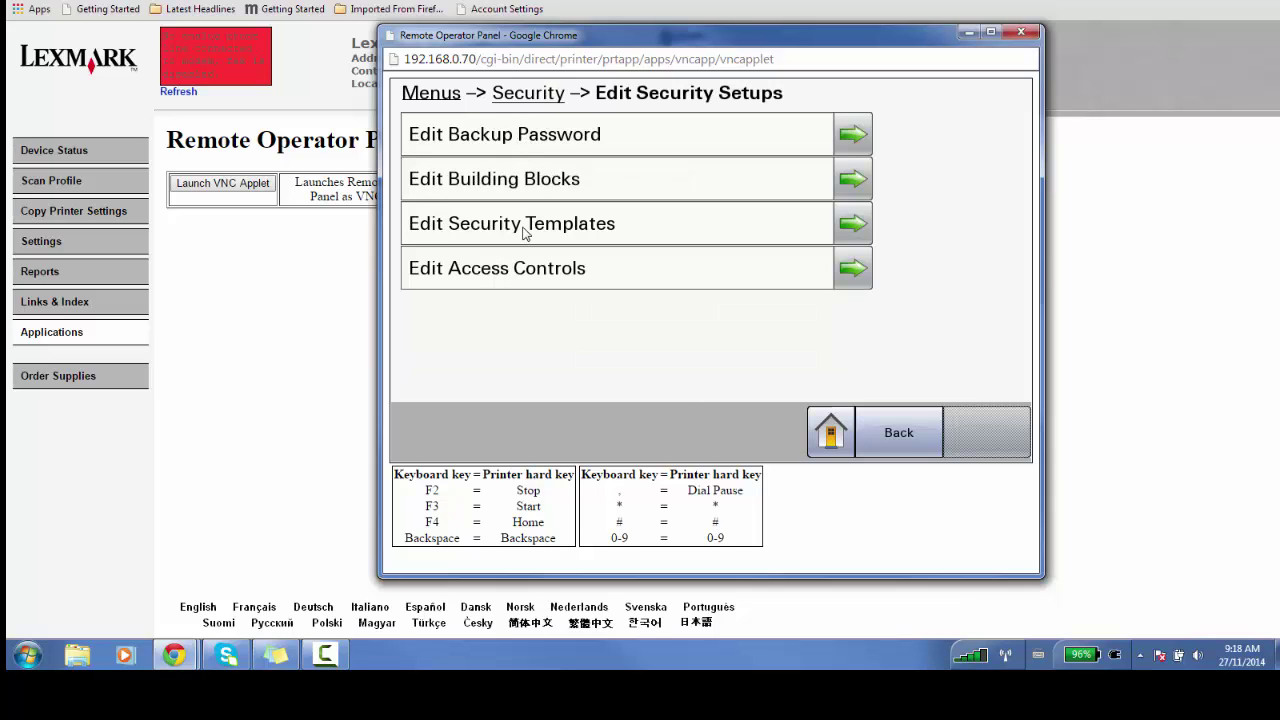
click(522, 233)
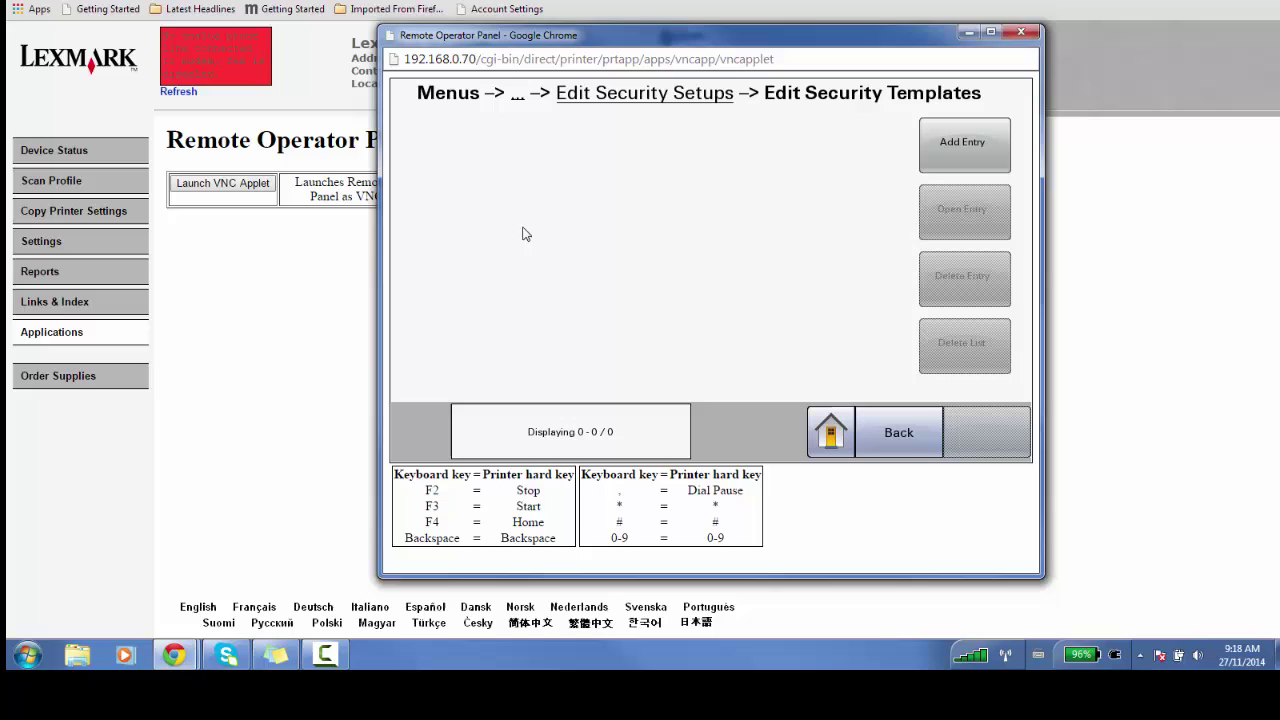
Add a template named PrintAudit using PrintAudit Authorization Service with PA Group
click(951, 145)
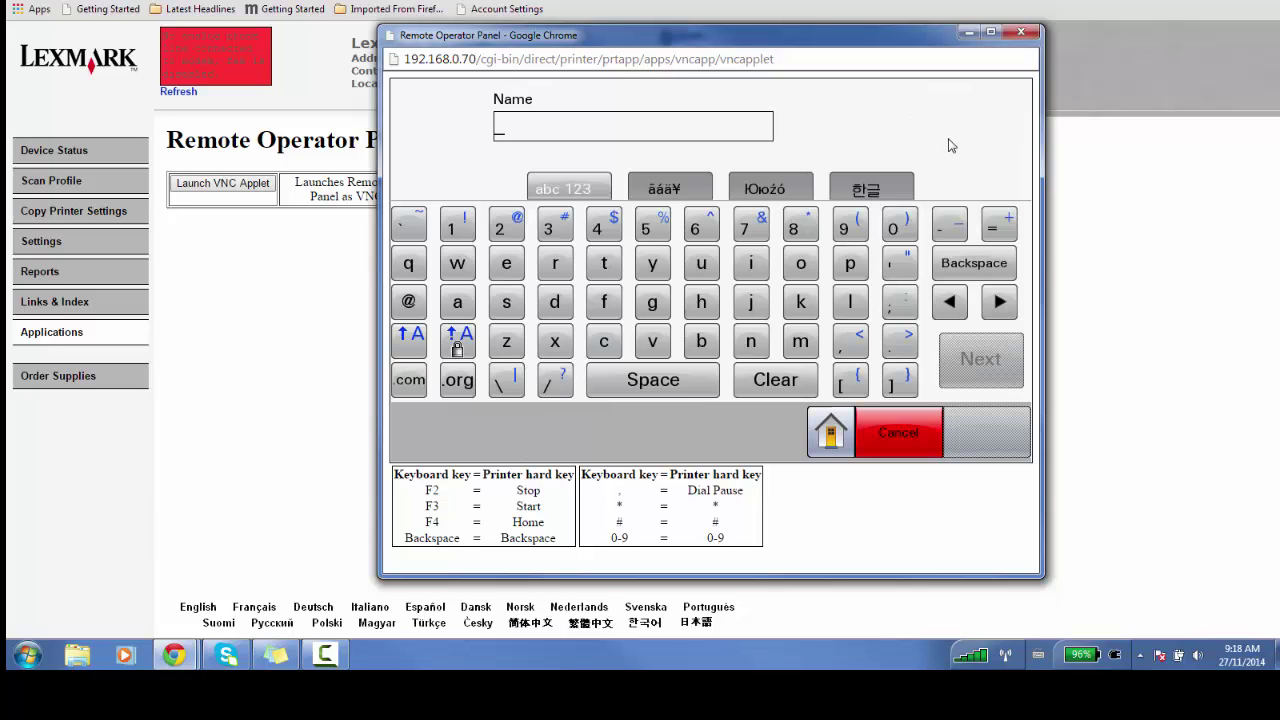
click(403, 335)
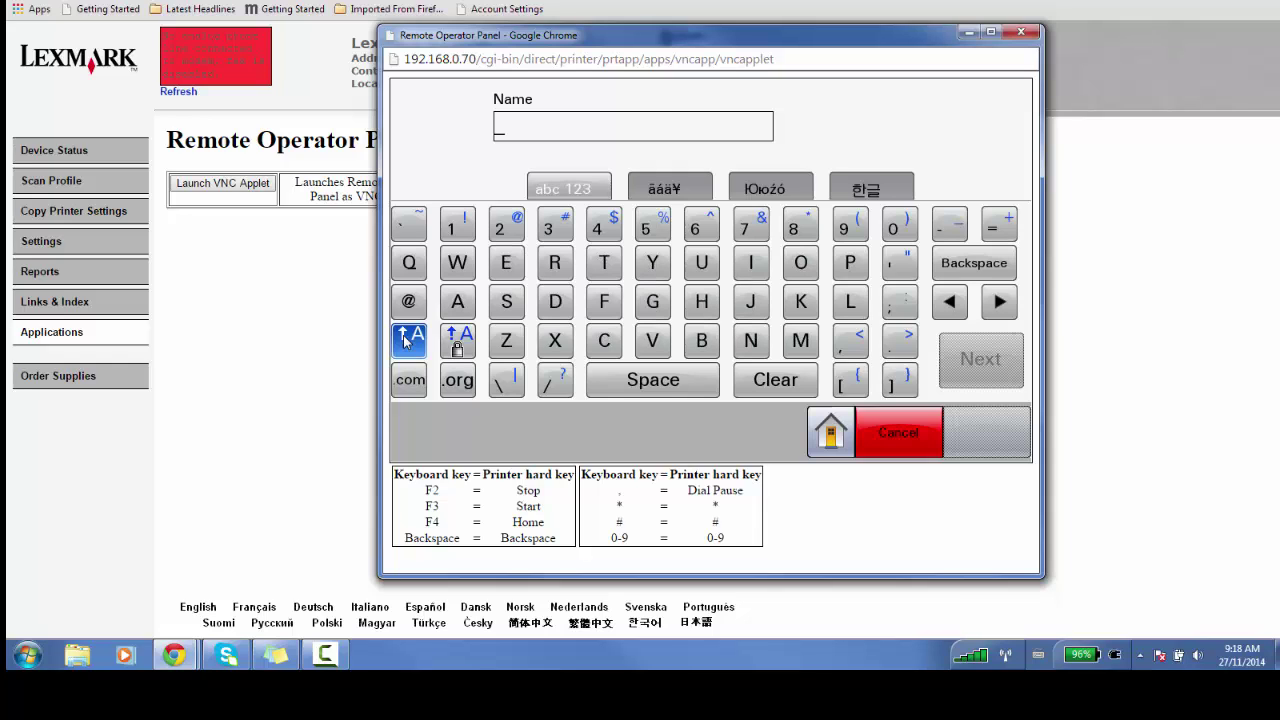
click(849, 263)
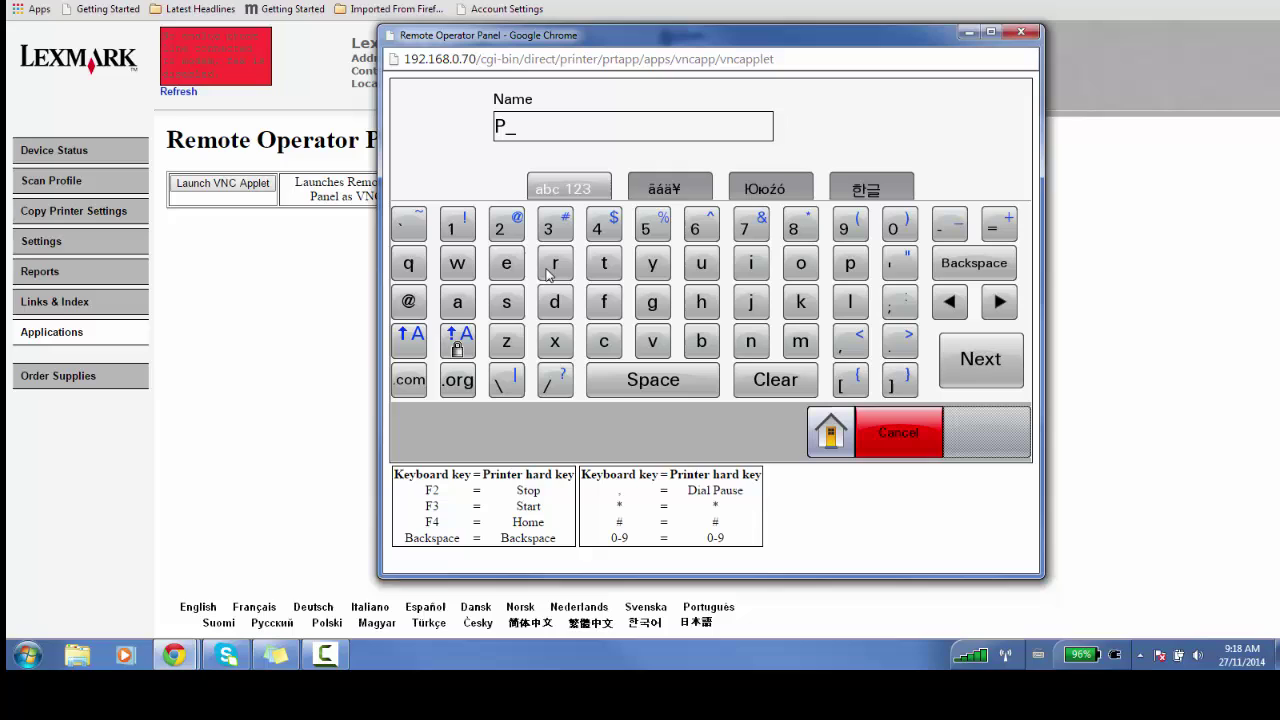
text(r)
text(intAudit)
click(987, 352)
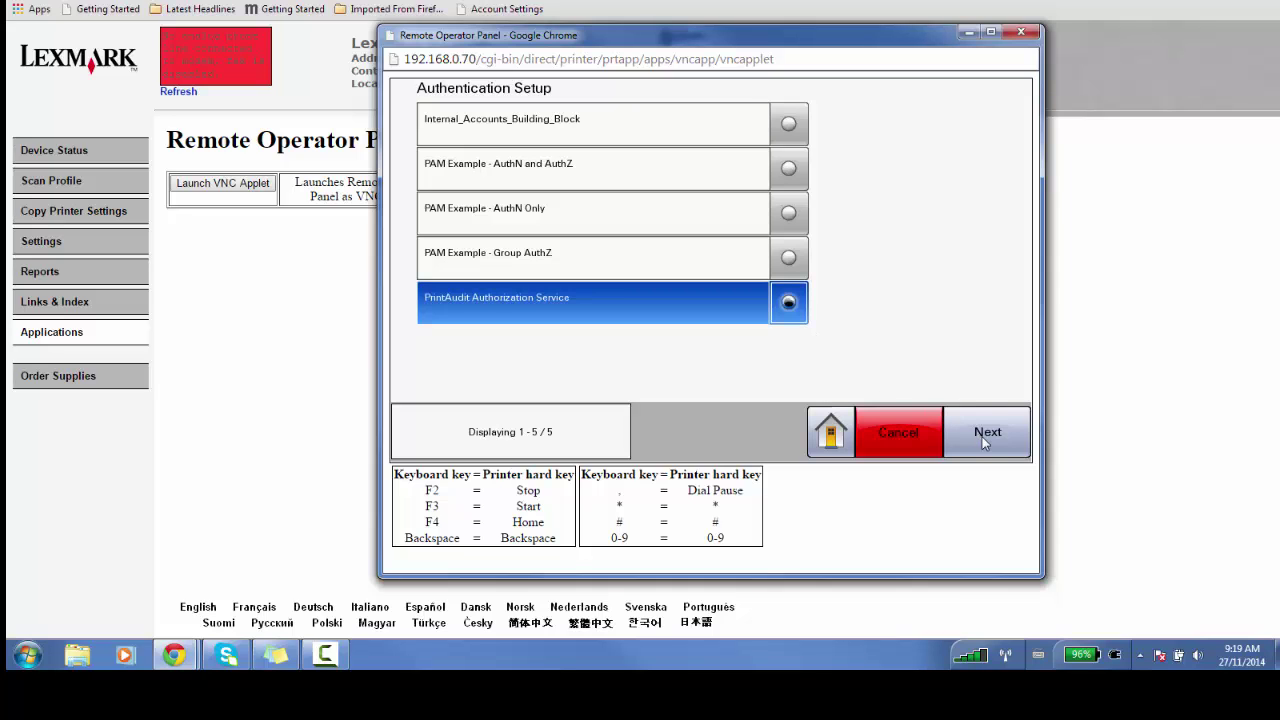
click(979, 433)
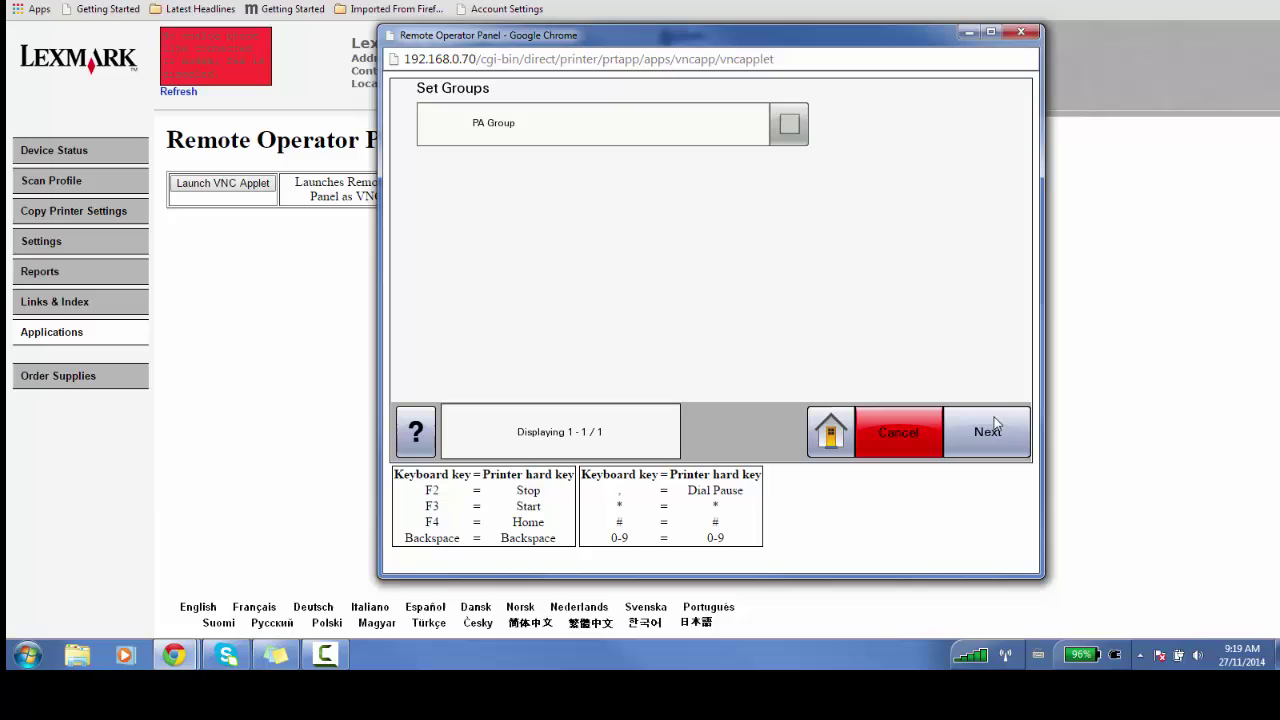
click(787, 127)
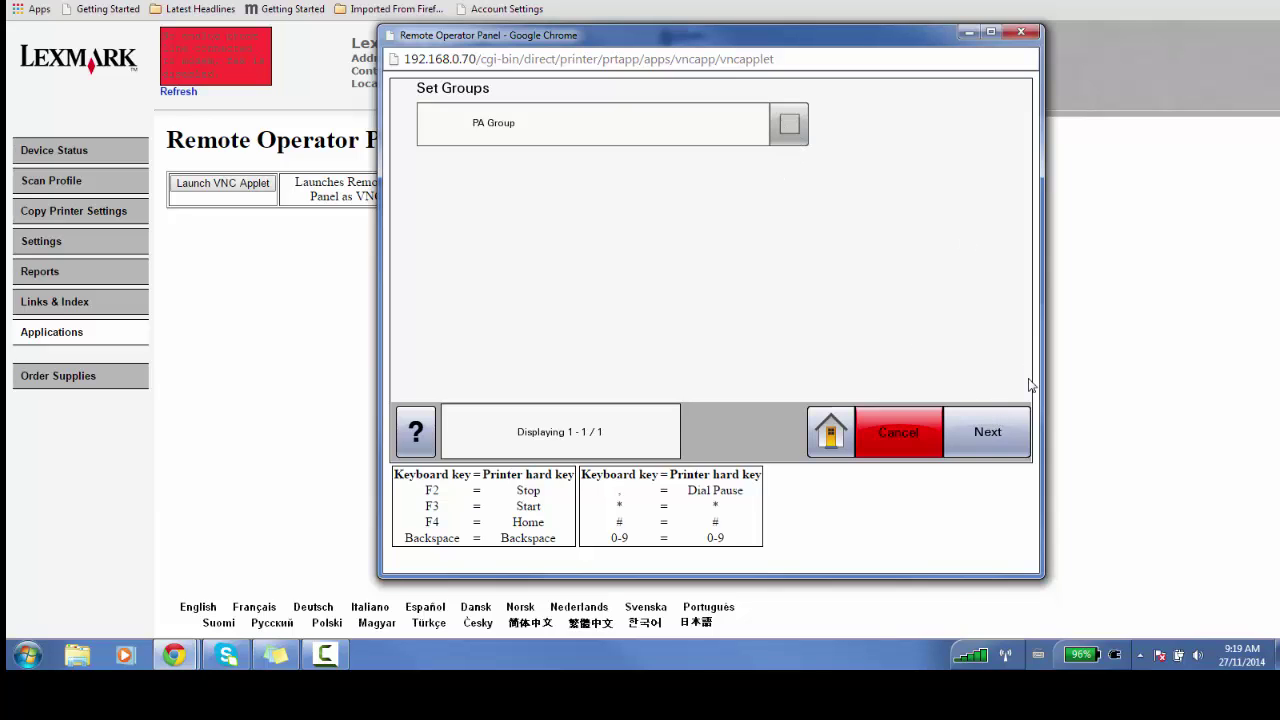
click(986, 437)
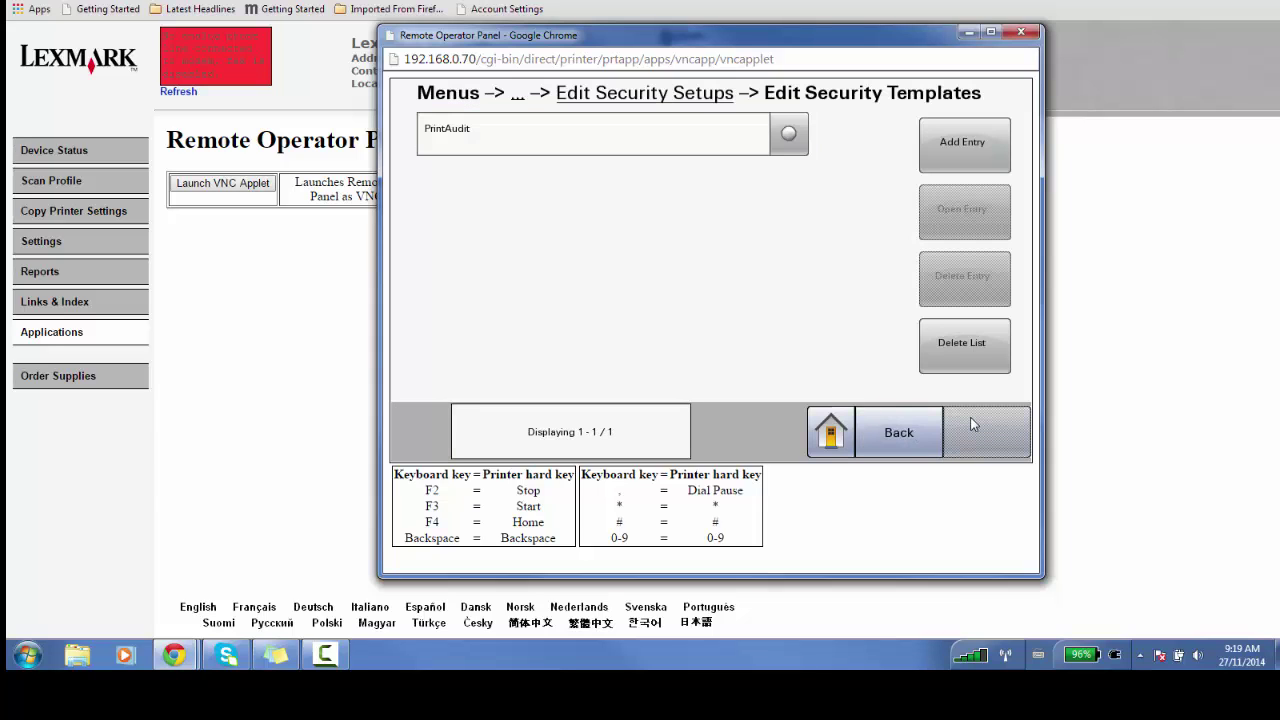
Close the Remote Operator Panel and go to Settings > Security > Security Setup
click(1021, 33)
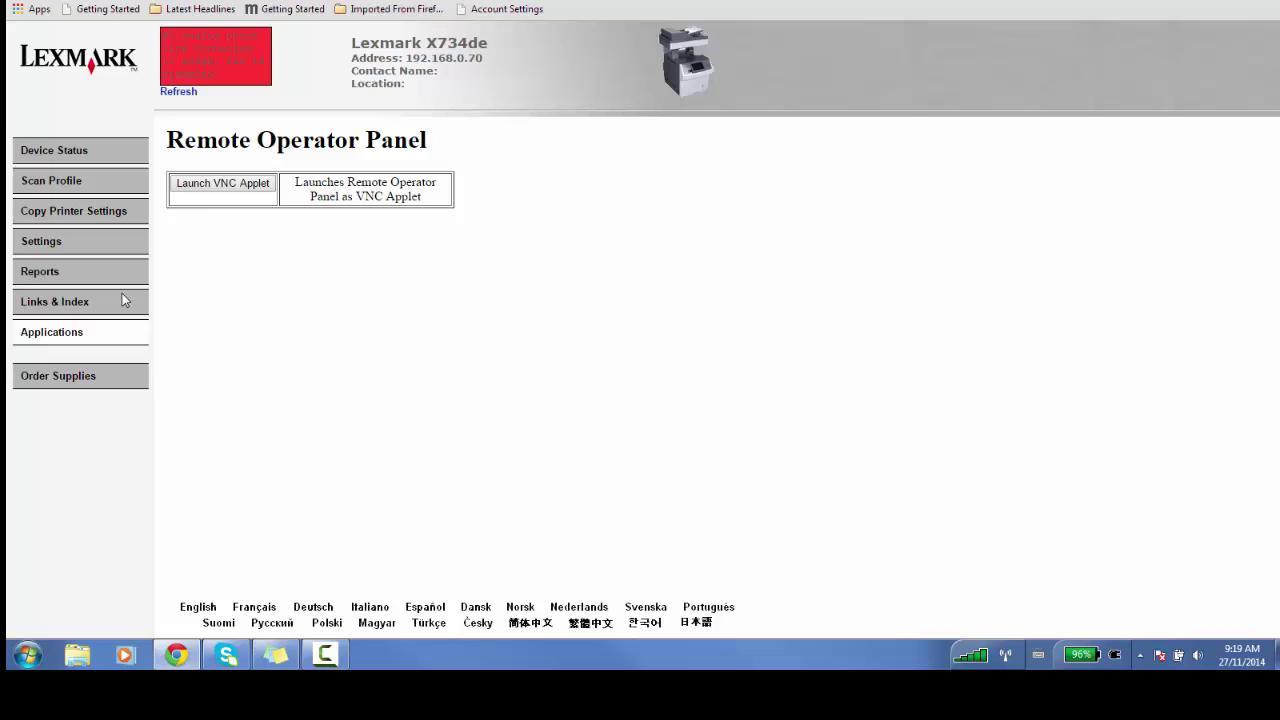
click(45, 248)
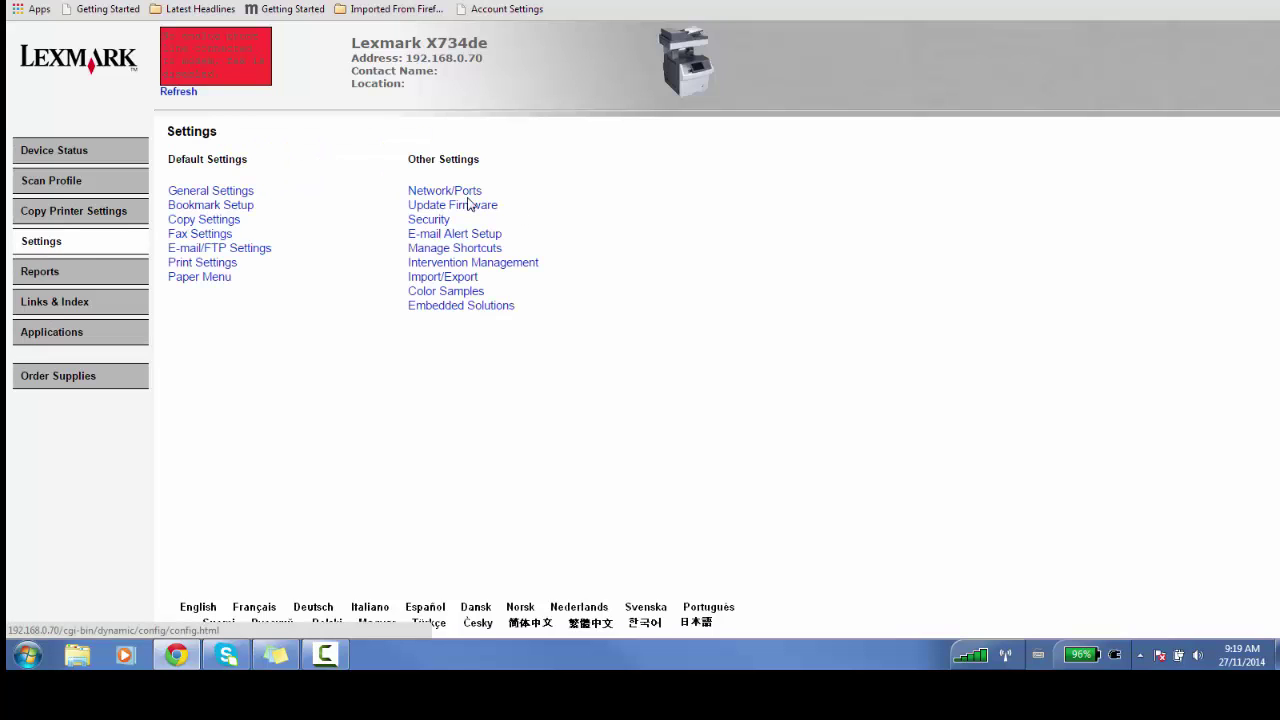
click(432, 219)
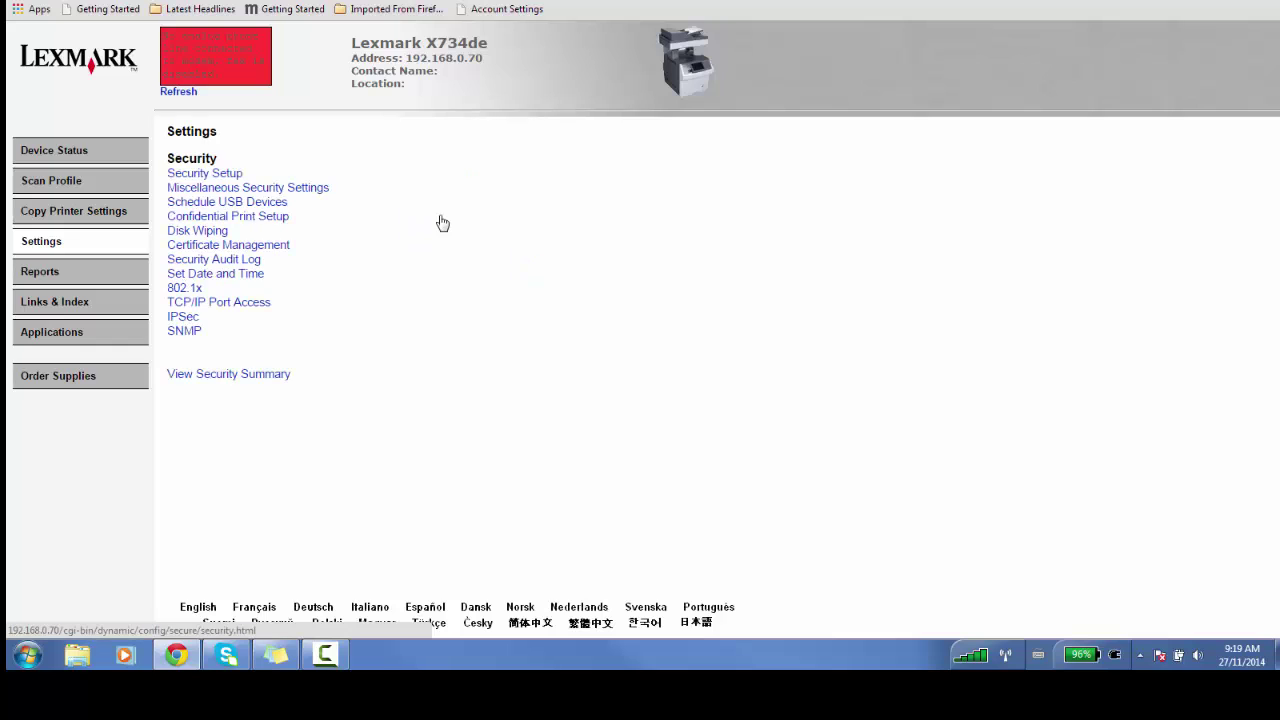
click(222, 175)
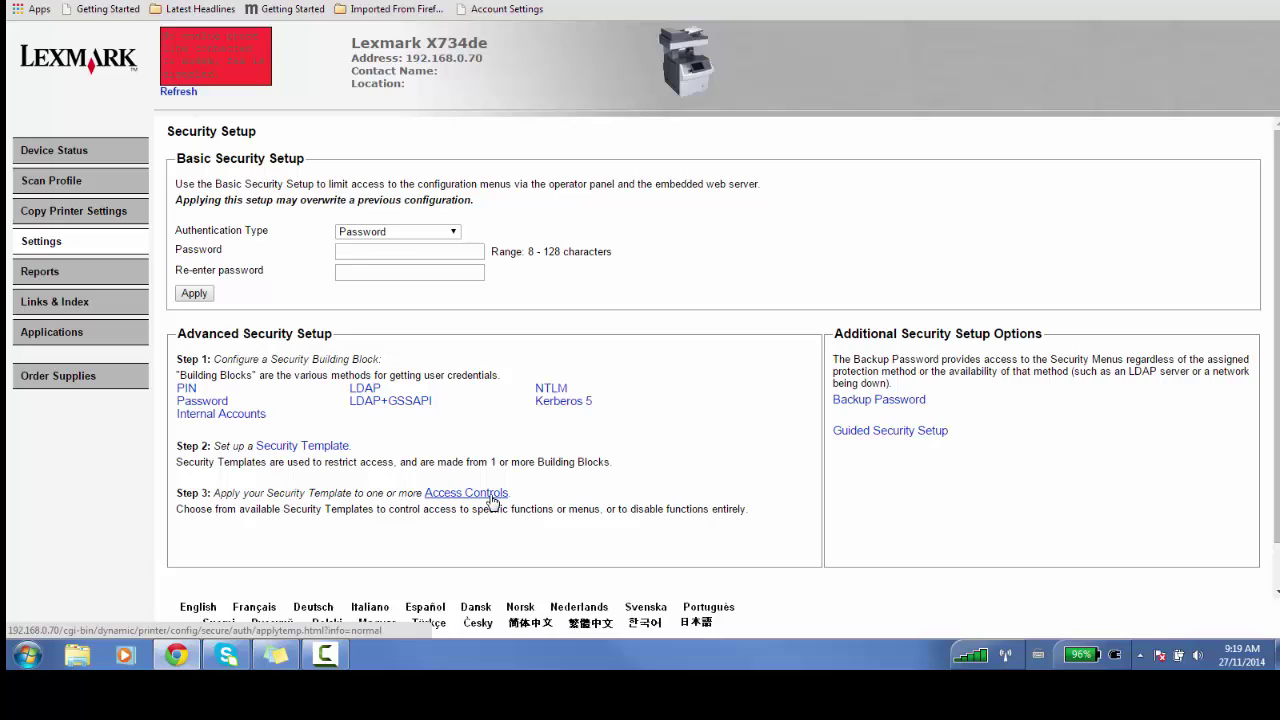
Protect Flash Drive Print and Flash Drive Scan with PrintAudit in the access controls
click(490, 499)
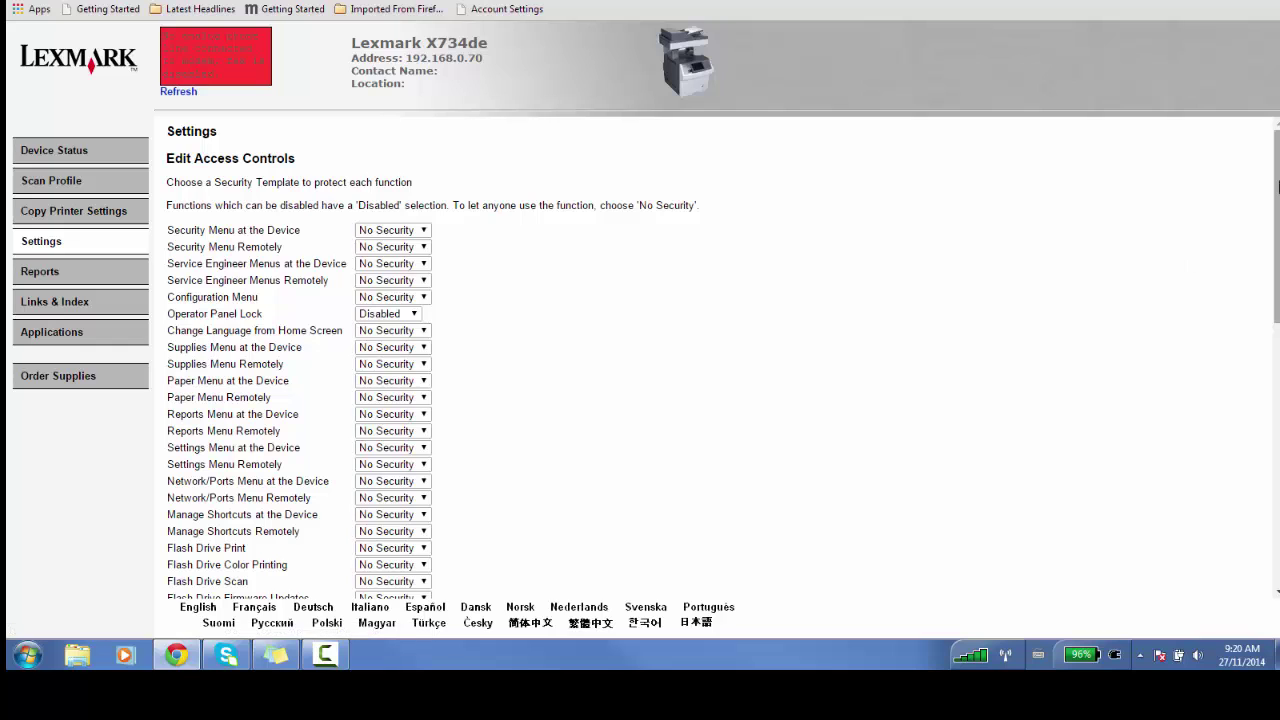
scroll(720, 360, down, 5)
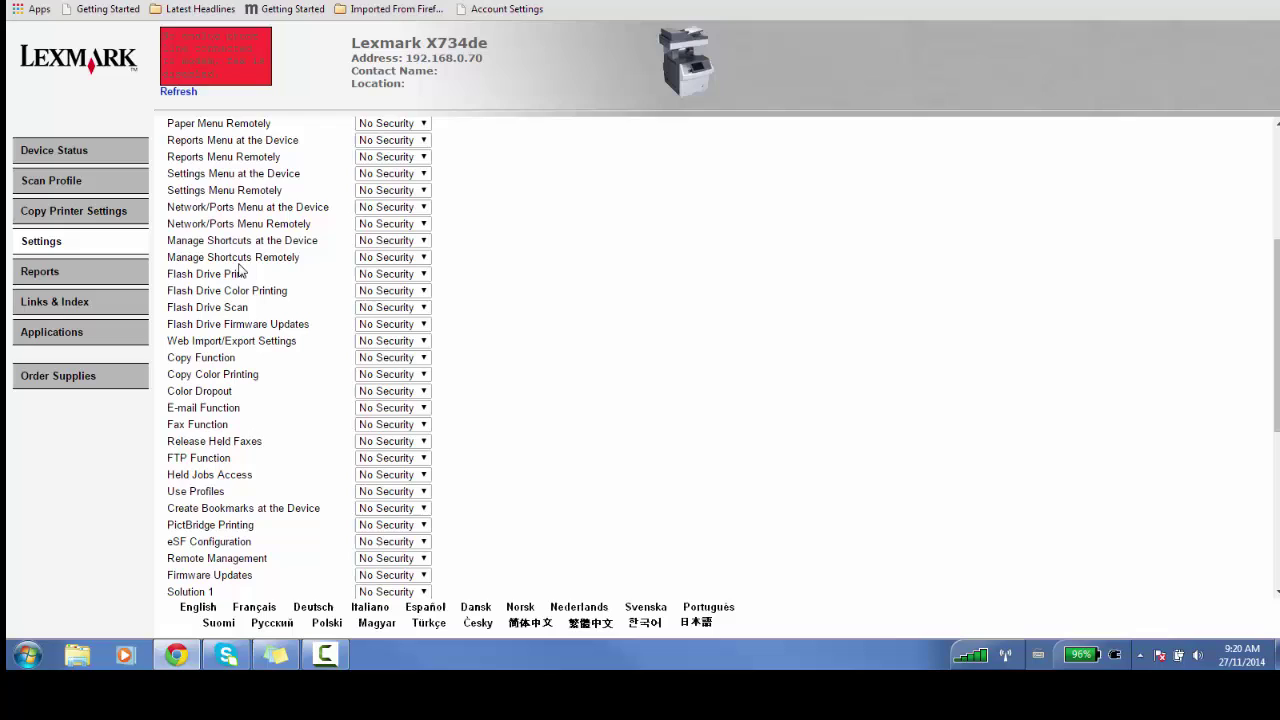
click(395, 275)
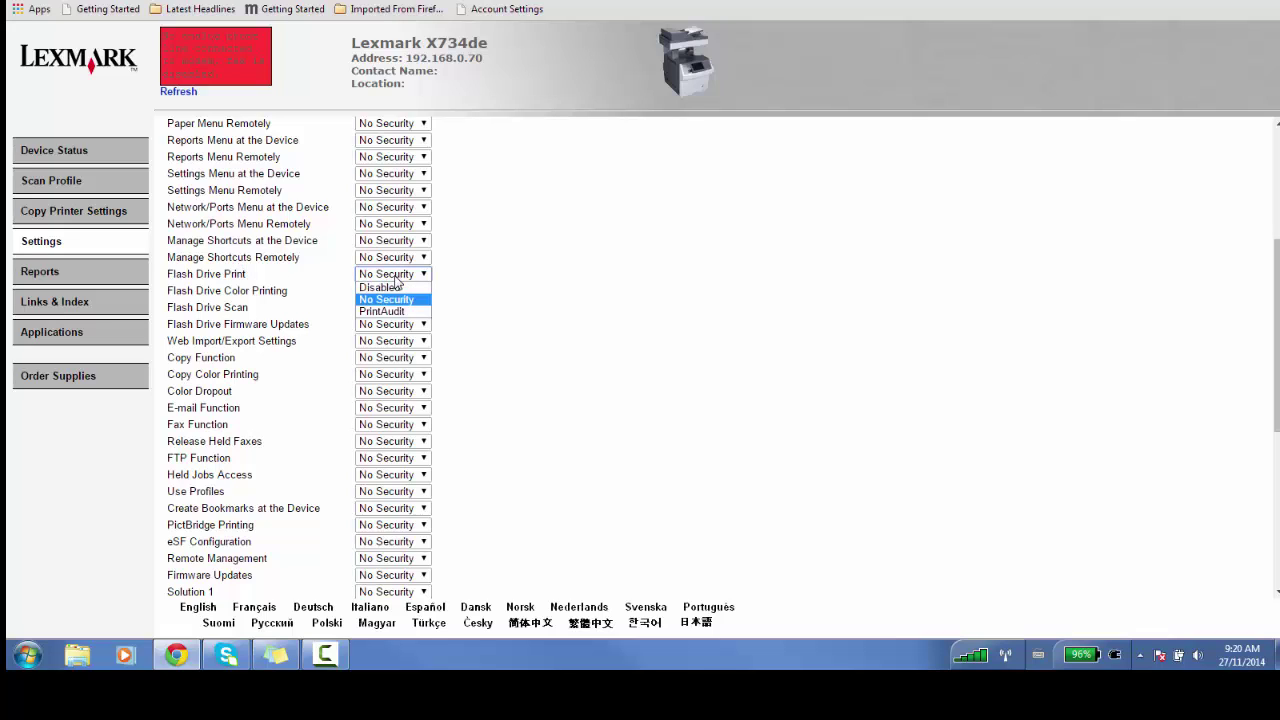
click(398, 311)
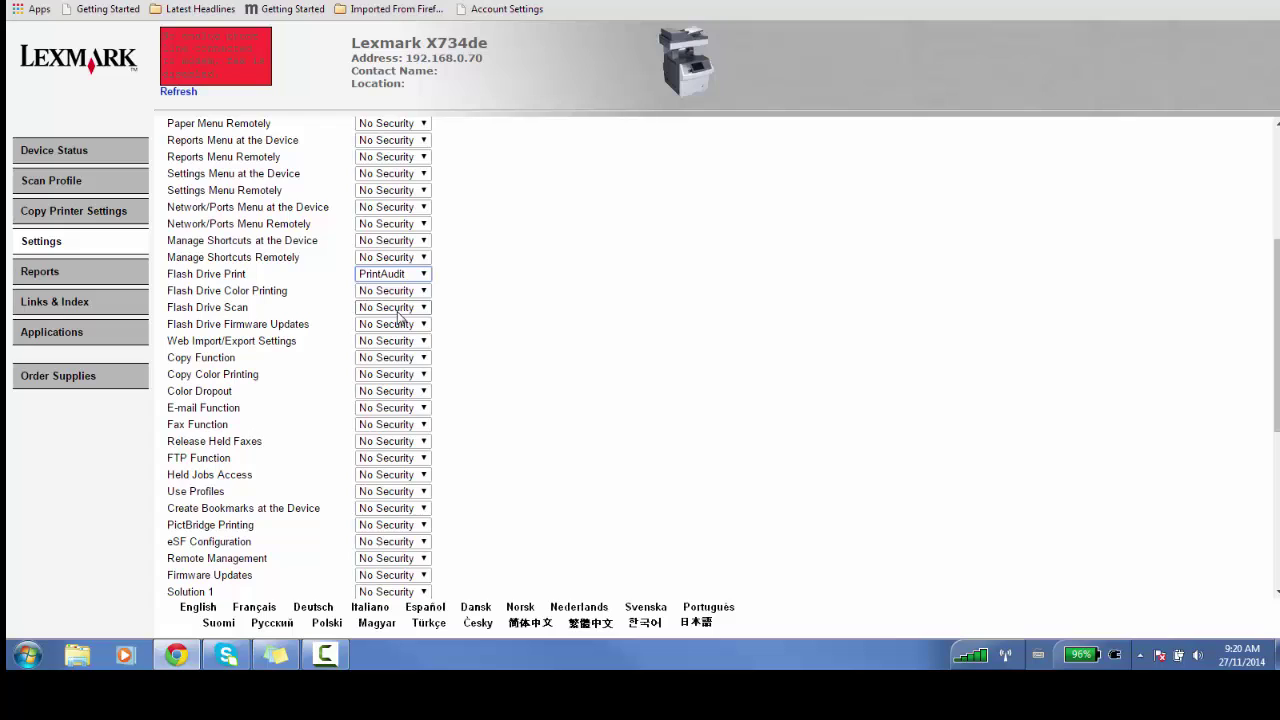
click(398, 309)
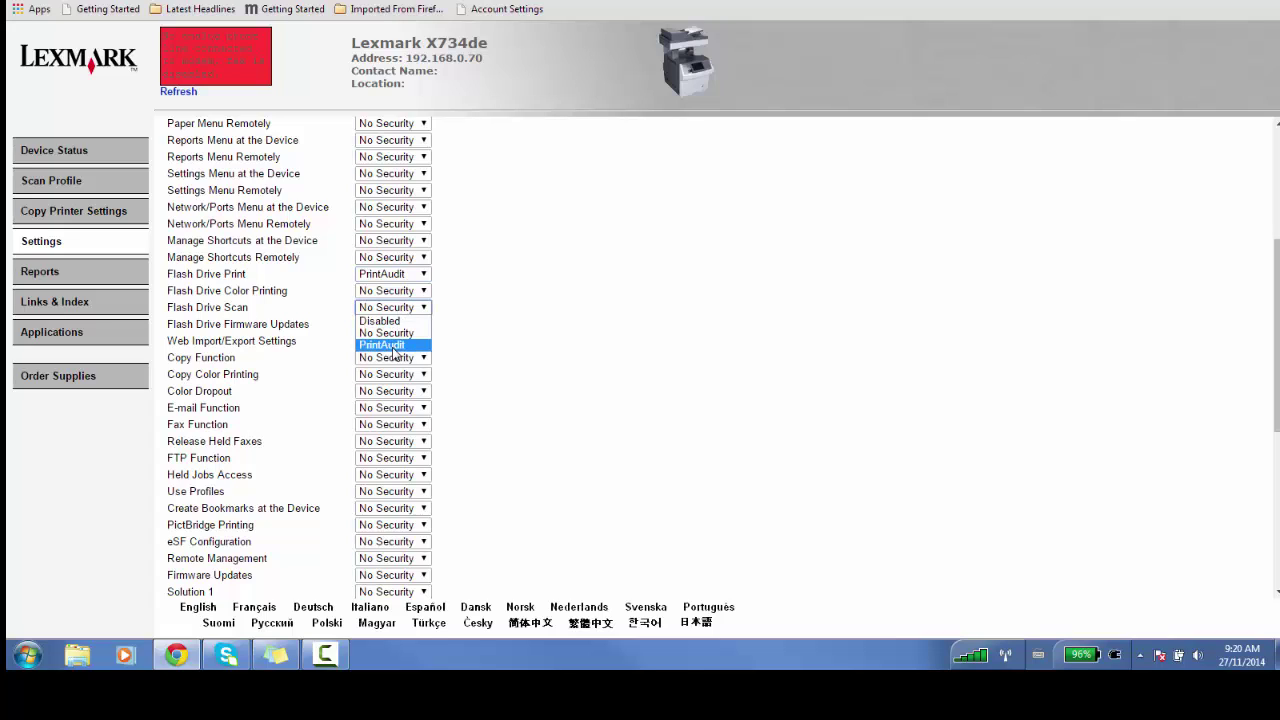
click(395, 346)
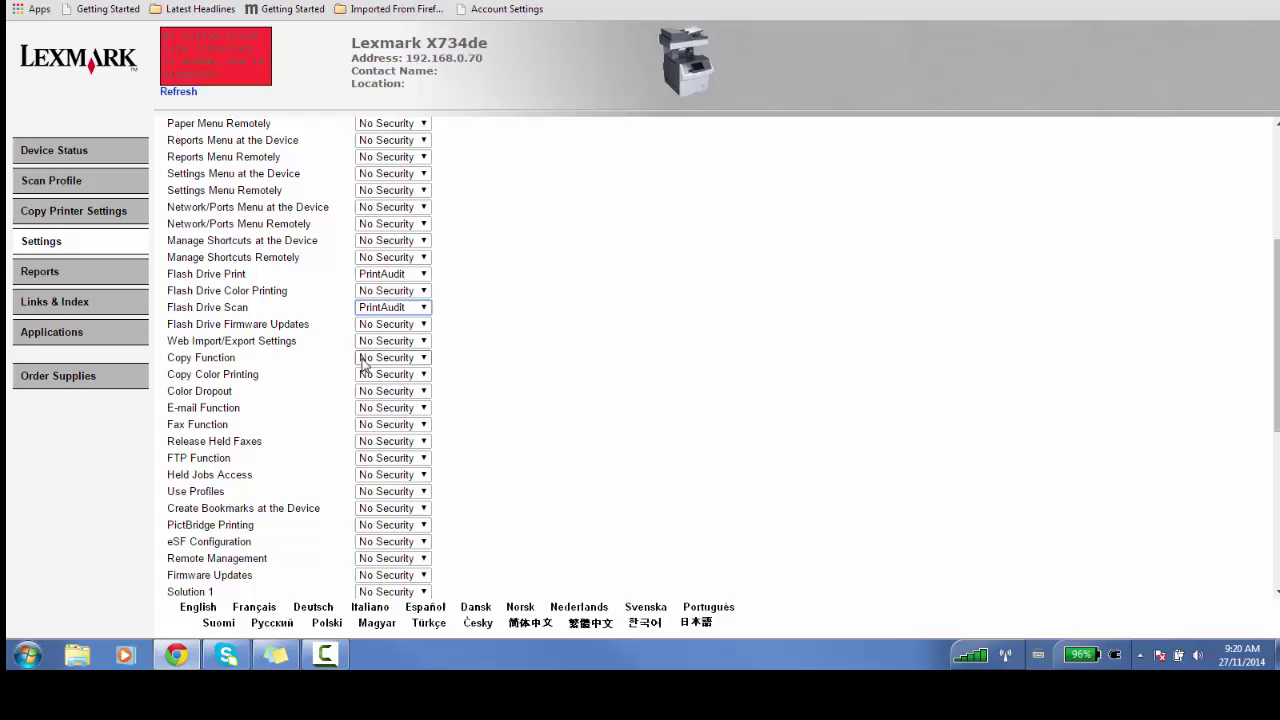
Require PrintAudit for the Copy, E-mail, Fax and FTP functions, and submit
click(366, 359)
click(393, 395)
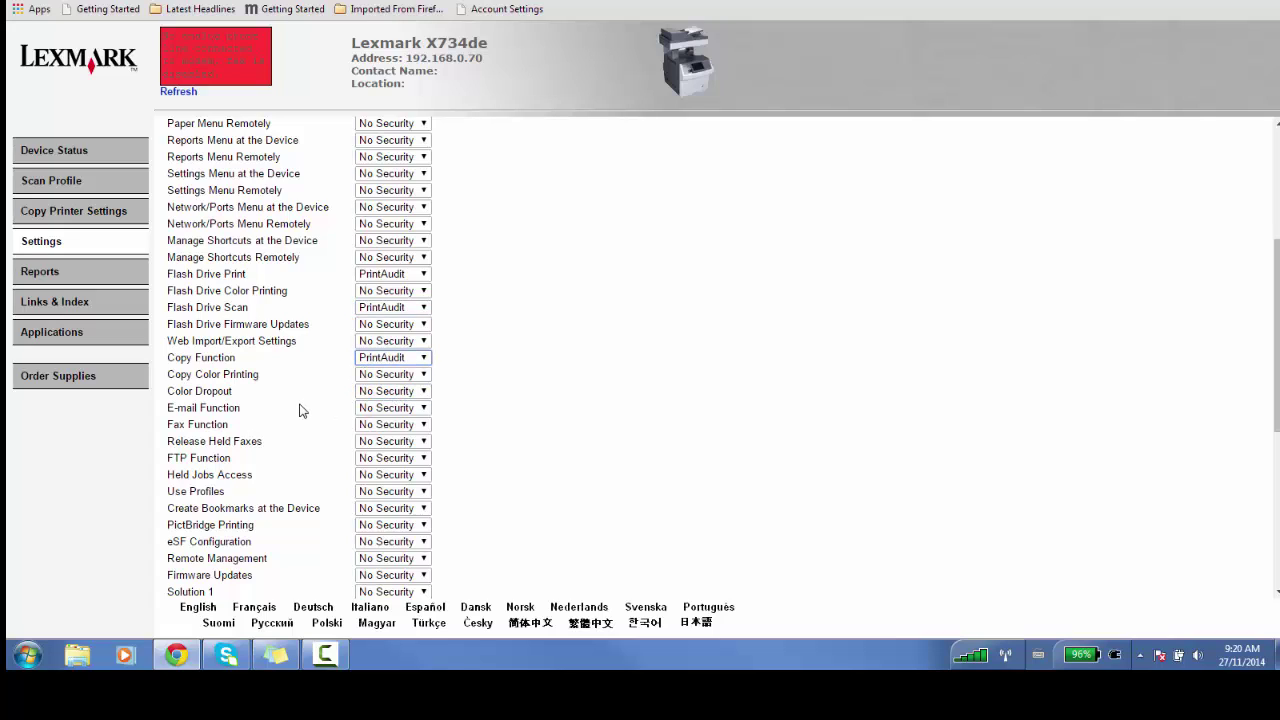
click(370, 414)
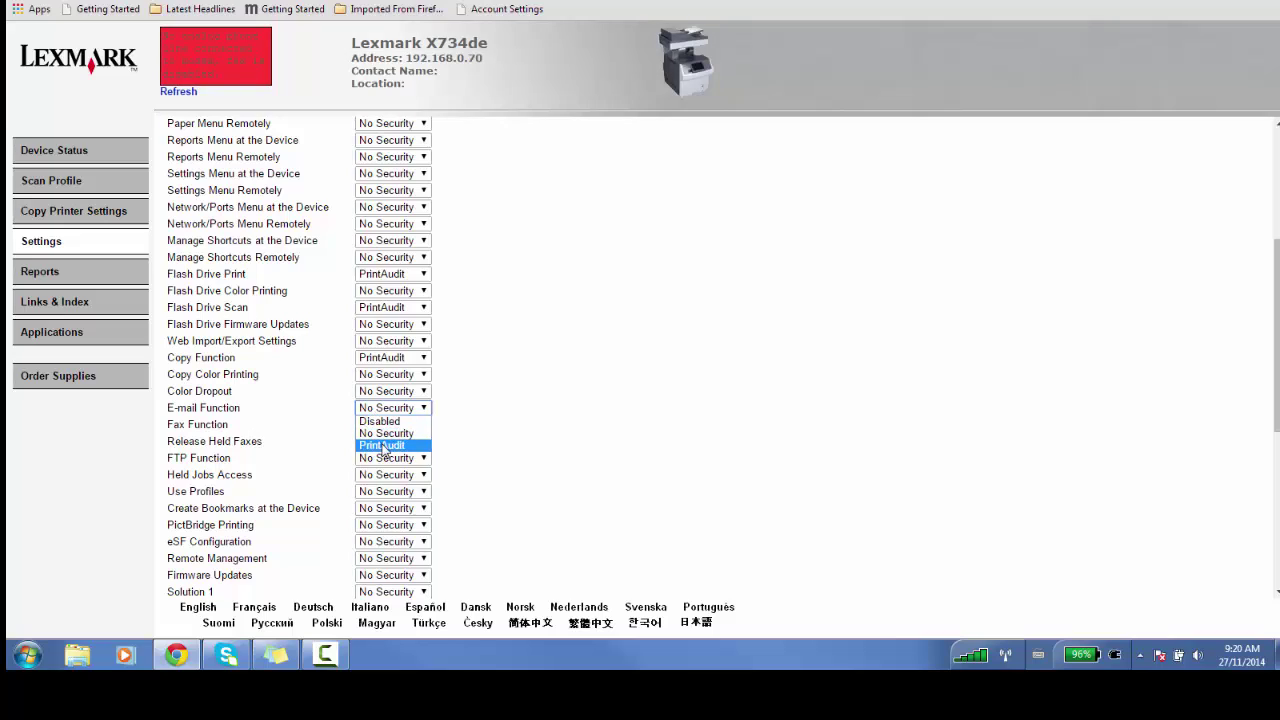
click(384, 449)
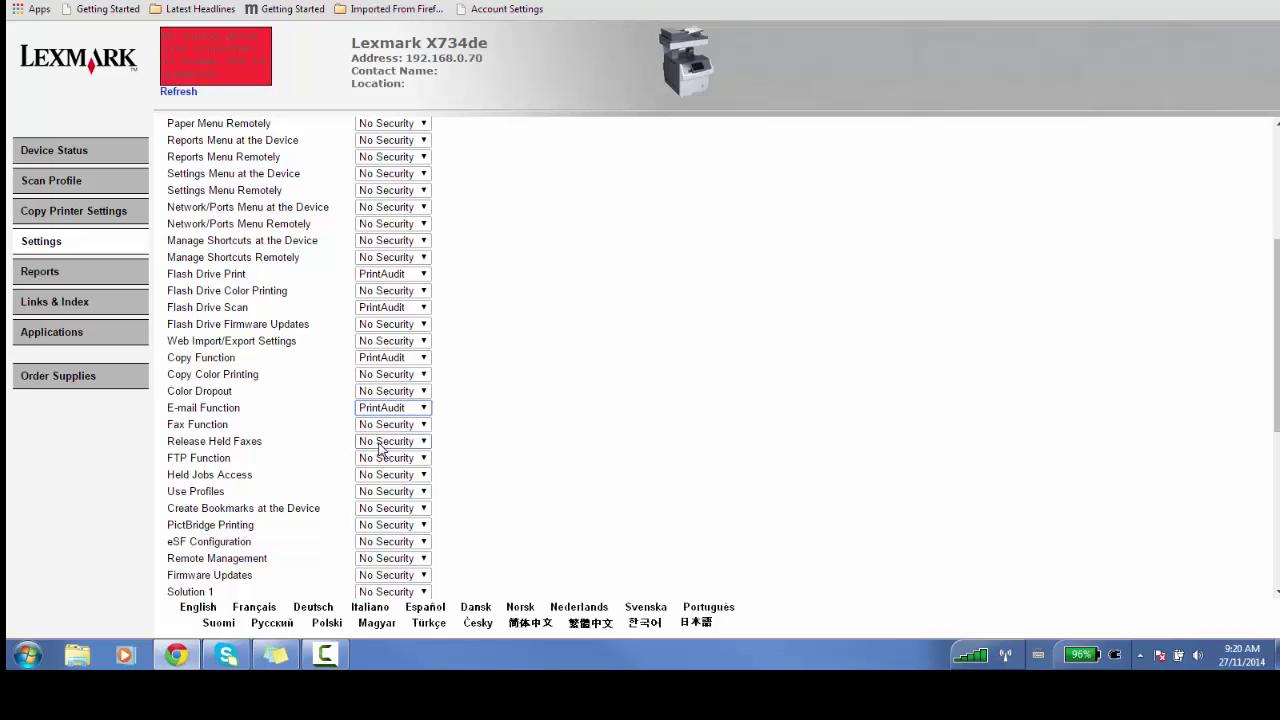
click(368, 430)
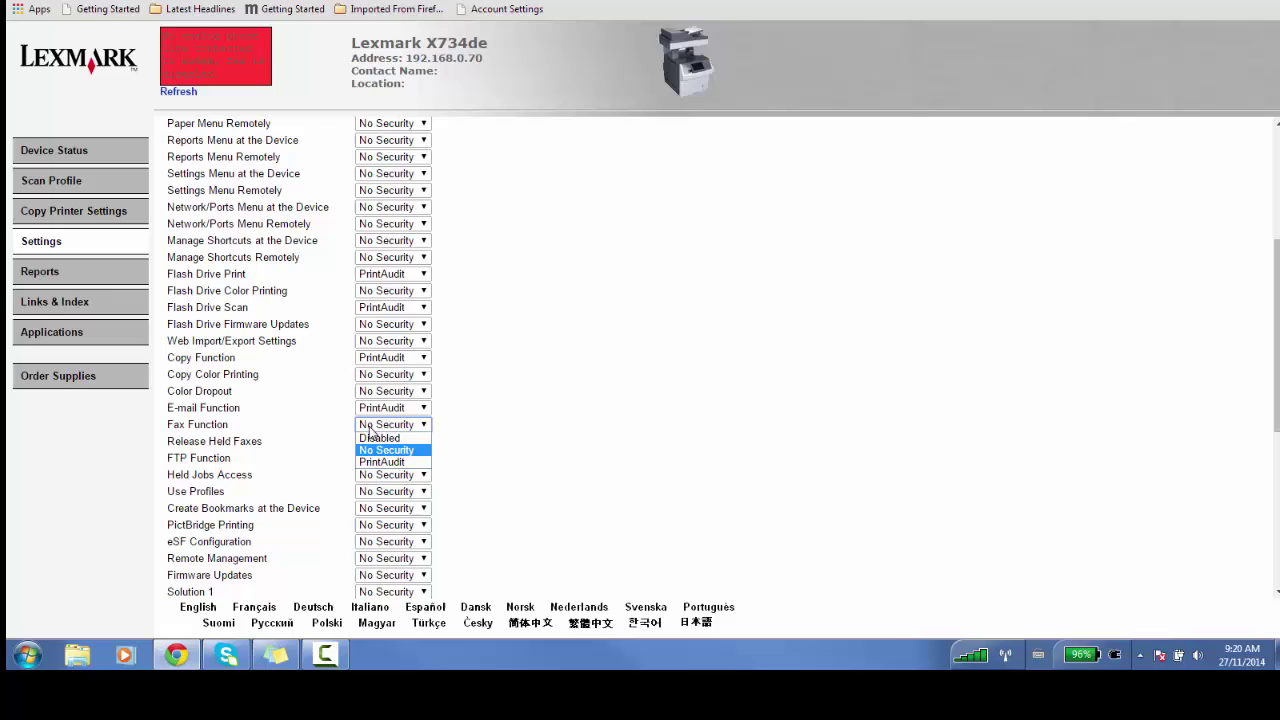
click(388, 462)
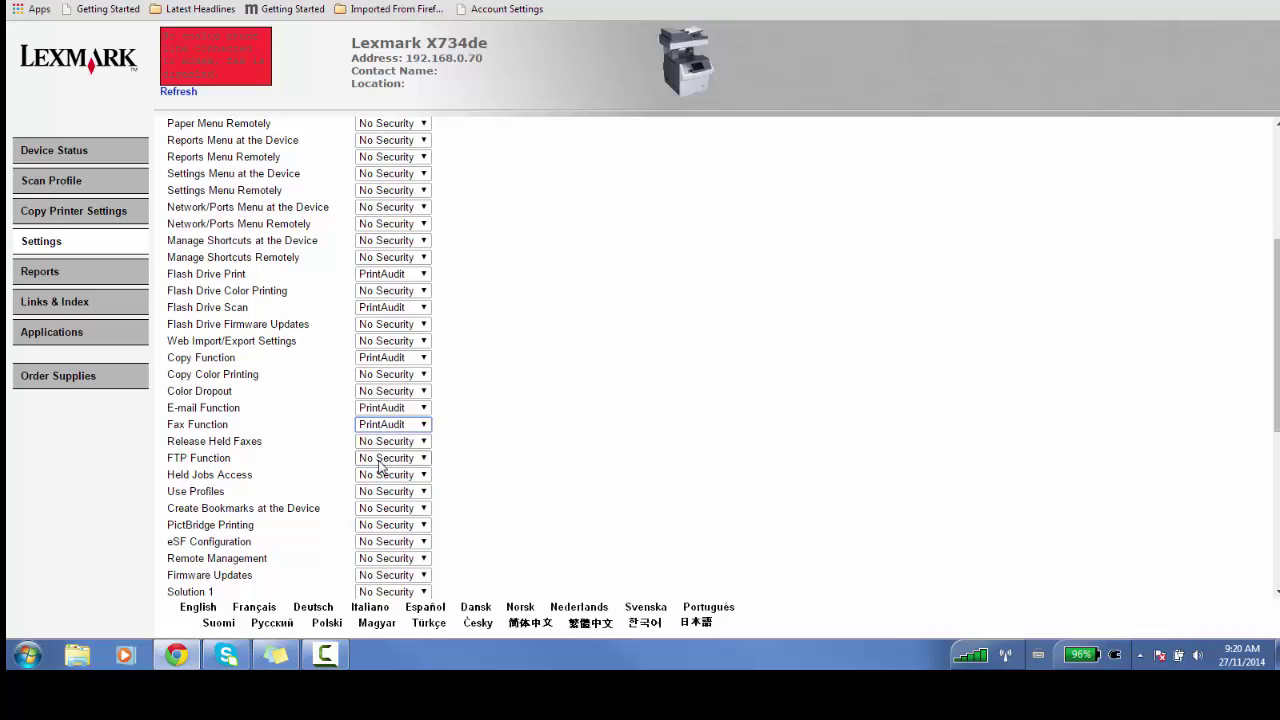
click(384, 458)
click(384, 495)
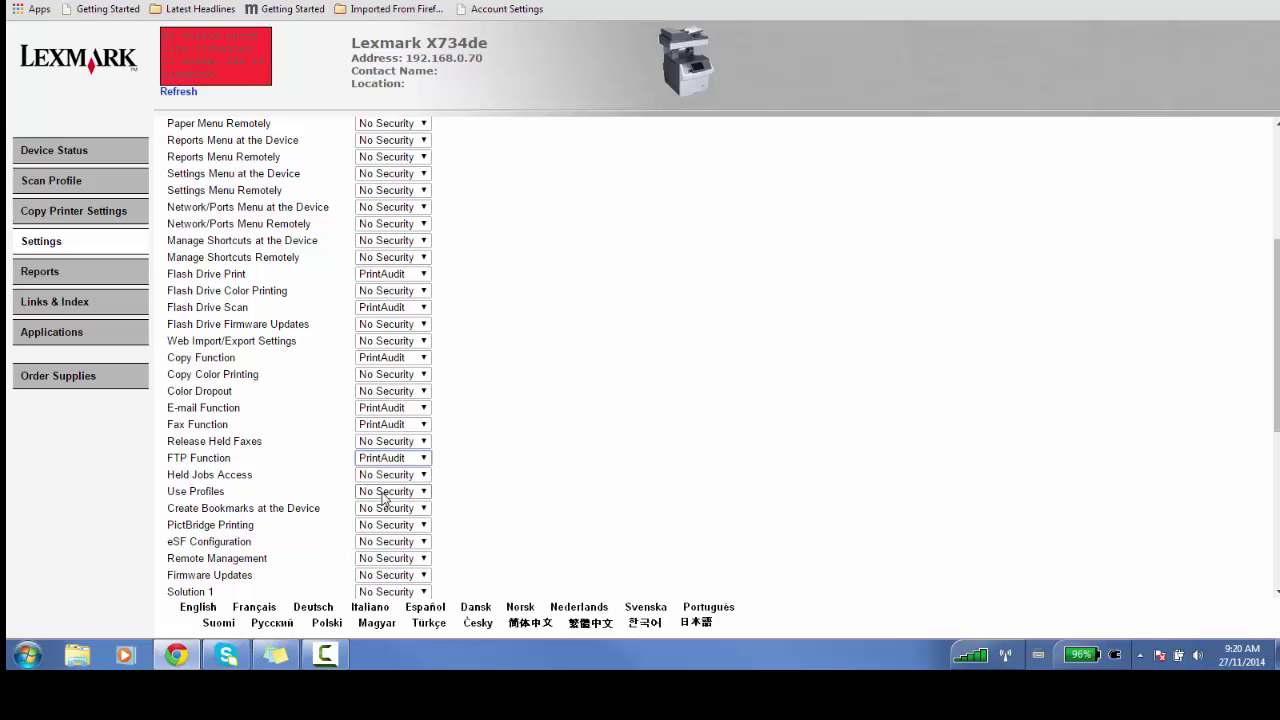
scroll(384, 497, down, 4)
click(189, 530)
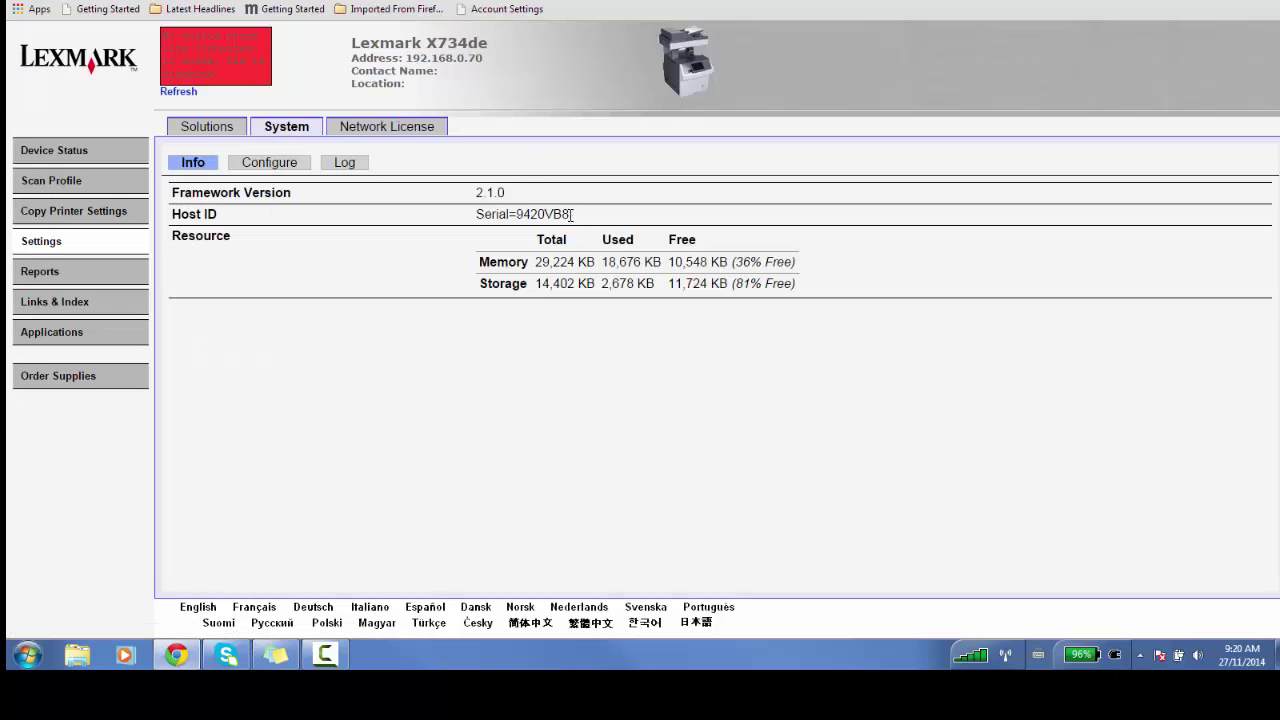
Copy the device serial number 9420VB8 from the page
drag(570, 214, 516, 213)
right_click(524, 214)
click(549, 227)
click(437, 402)
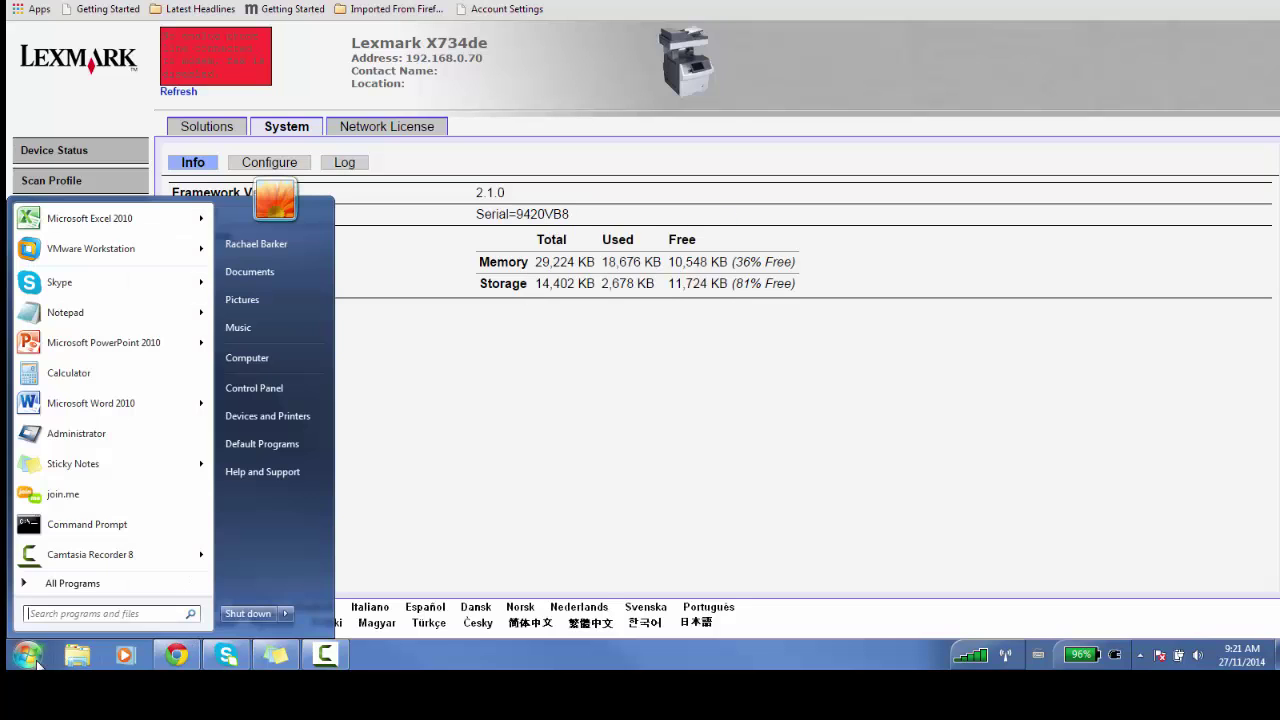
click(34, 660)
In Print Audit 6 Administrator, add an Embedded for Lexmark device under Embedded Systems
click(67, 436)
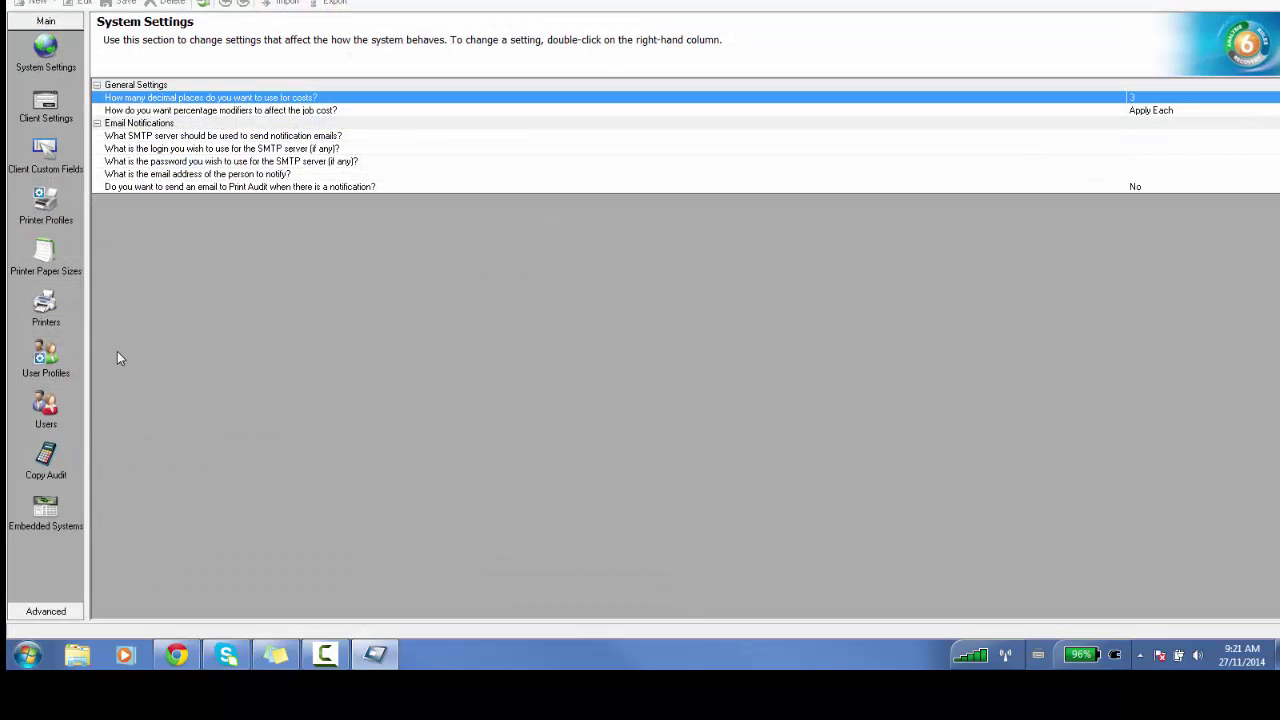
click(46, 510)
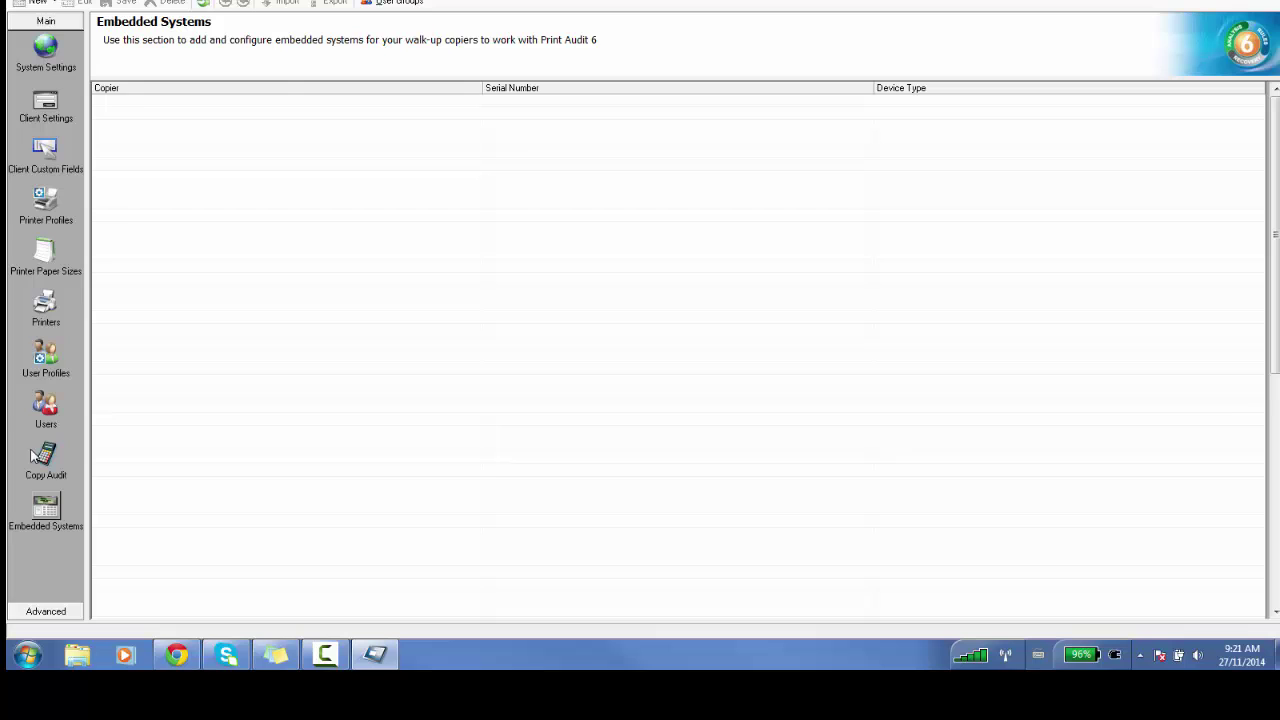
double_click(300, 102)
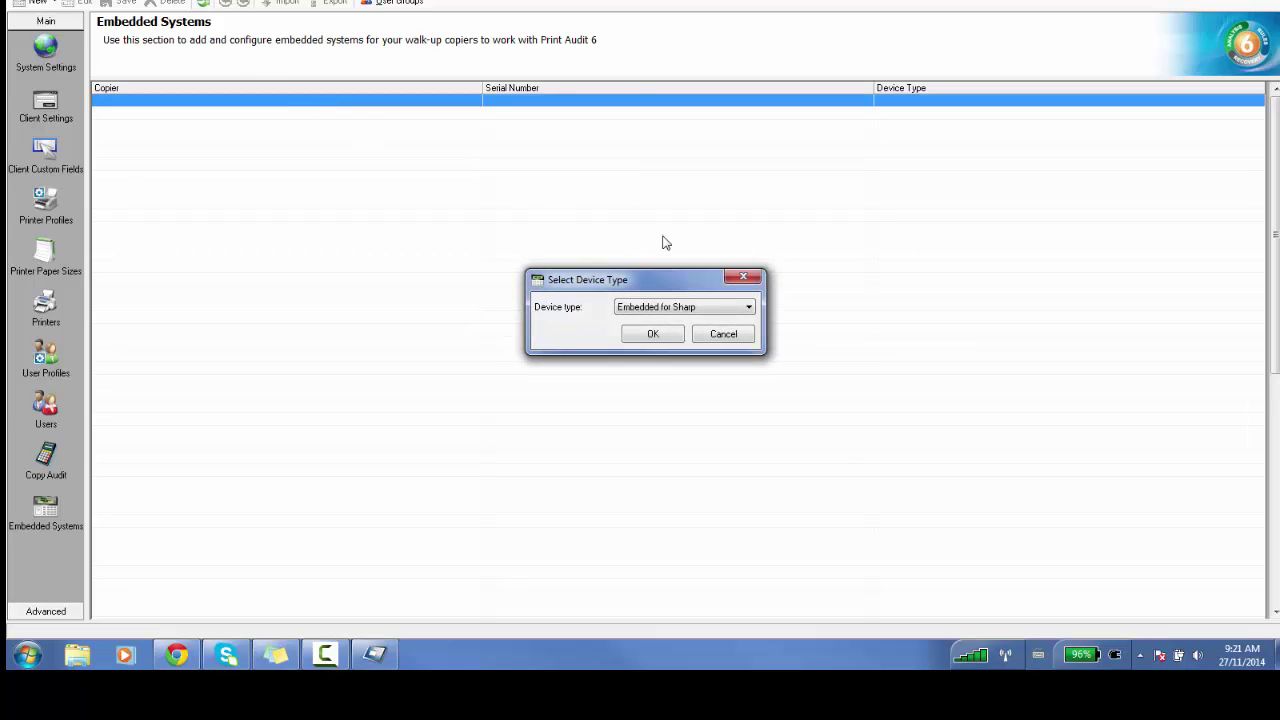
click(746, 308)
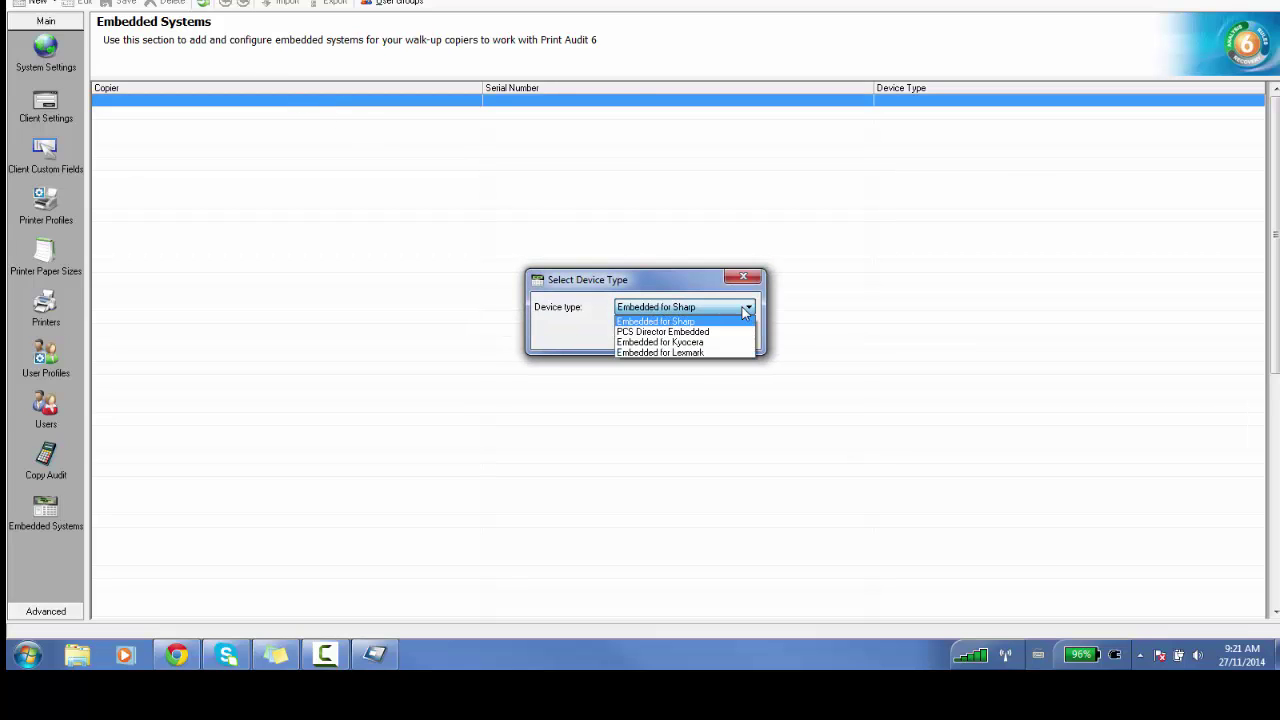
click(712, 354)
click(670, 336)
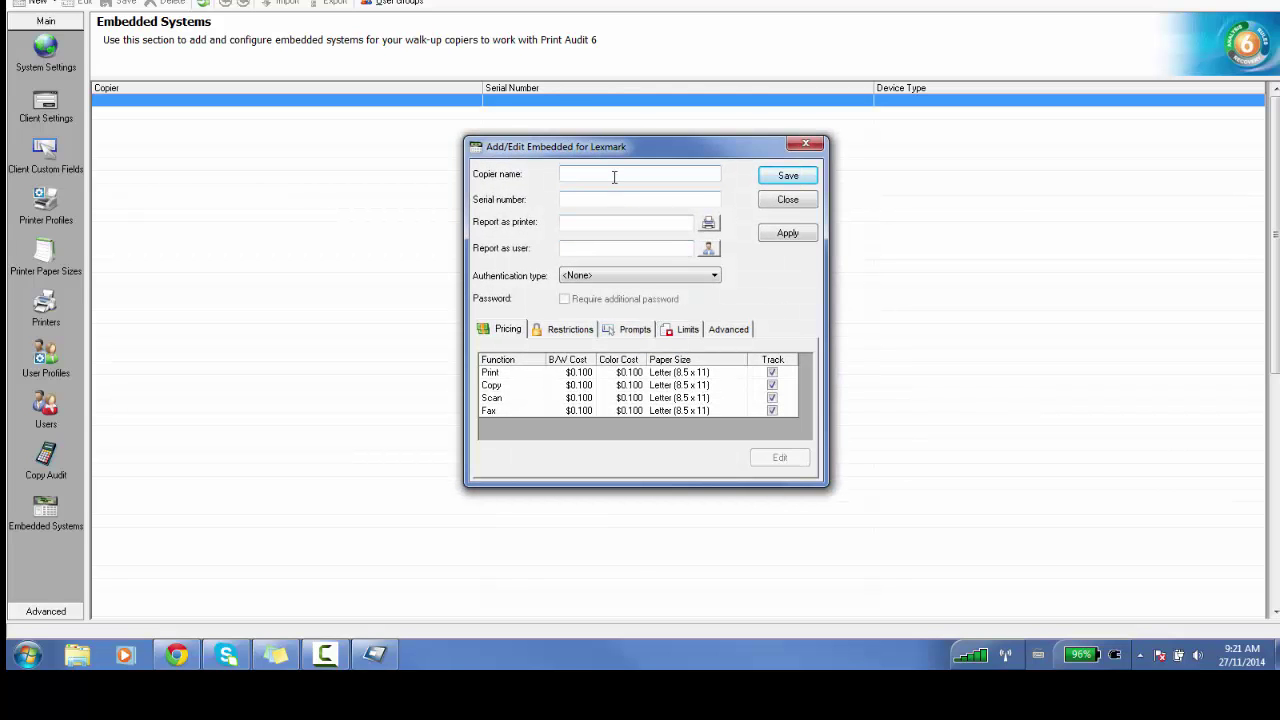
Name the copier Lexmark X734de, paste serial 9420VB8, and choose PIN Code authentication
click(613, 175)
text(xmark X734de)
click(597, 198)
right_click(597, 198)
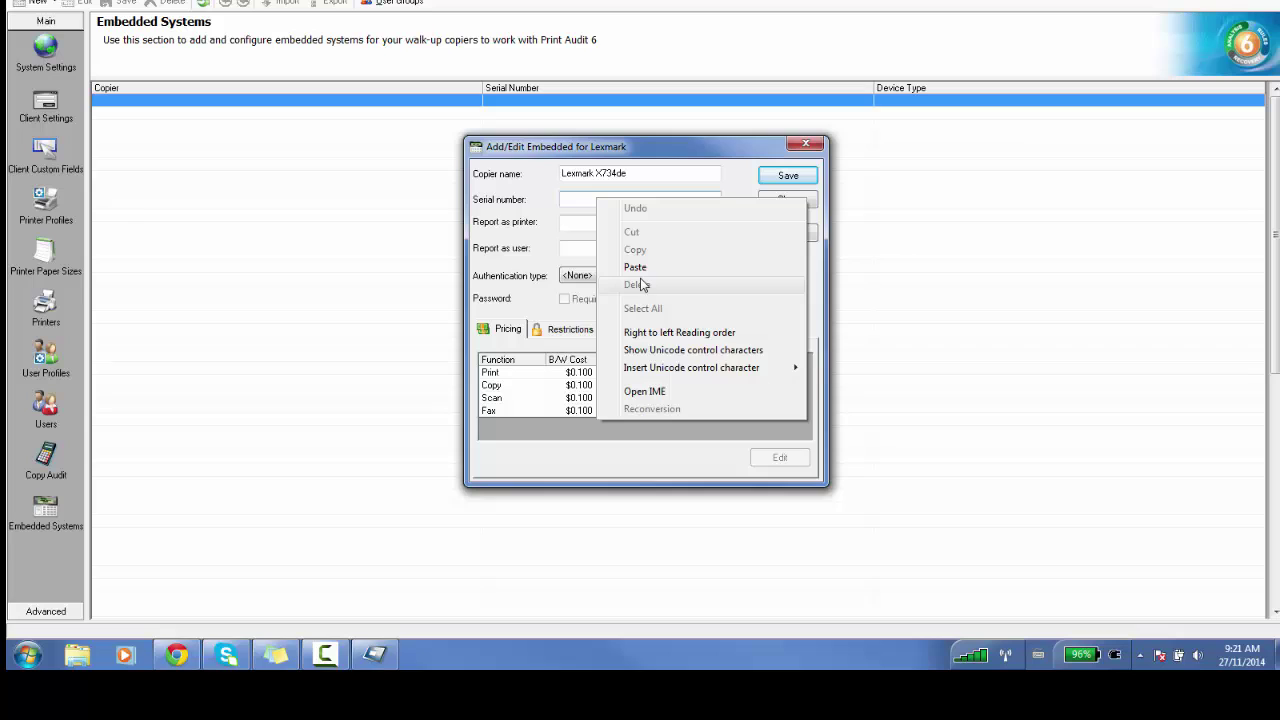
click(640, 270)
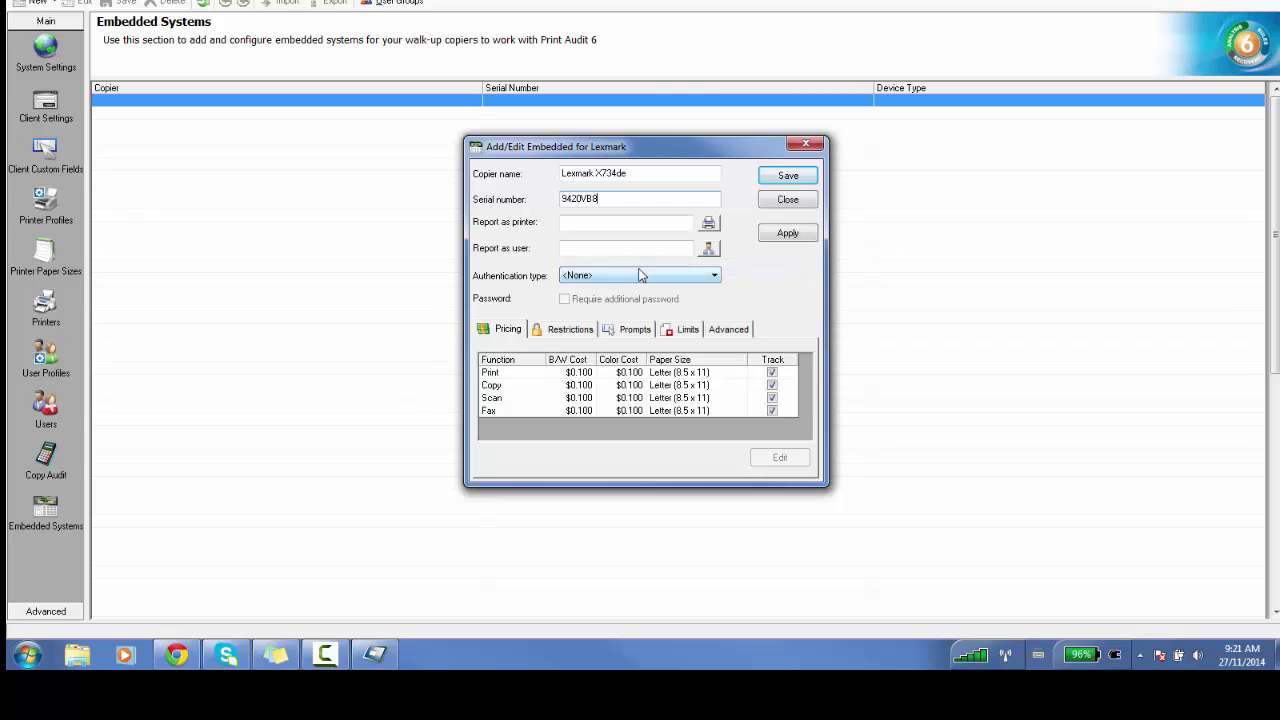
click(640, 275)
click(626, 300)
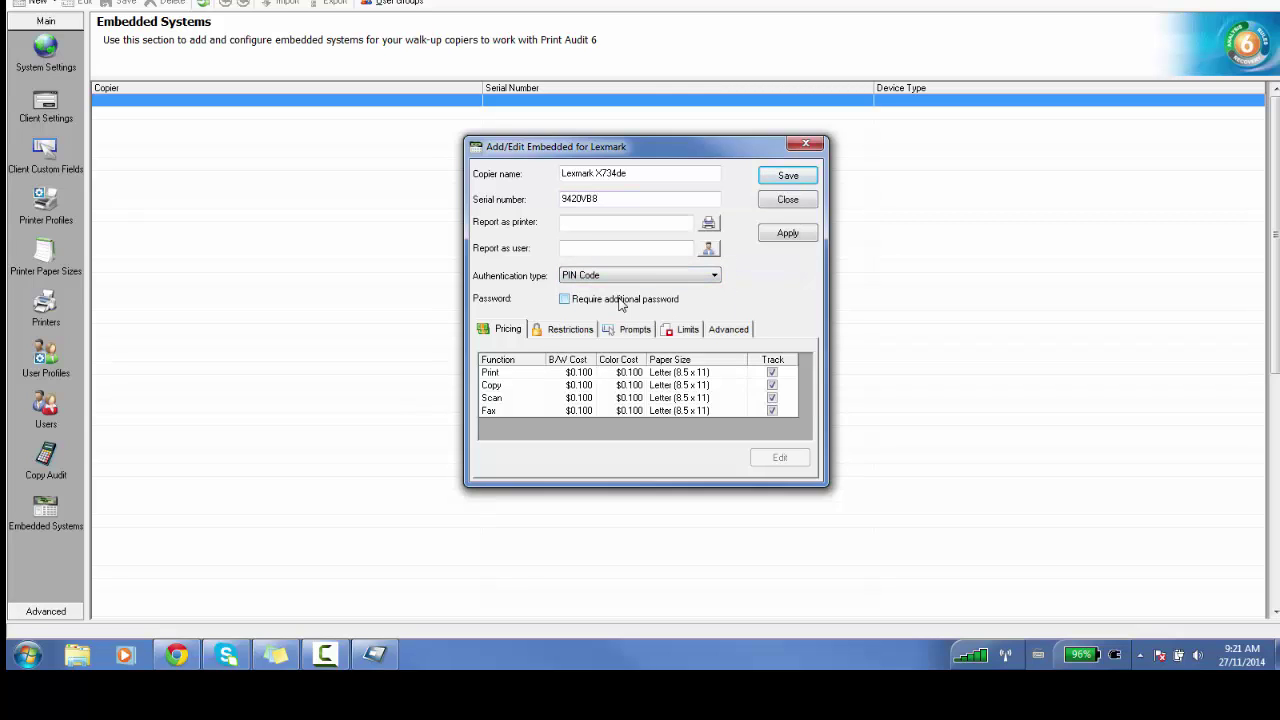
Set copy prices to $0.050 black-and-white and $0.070 colour
double_click(603, 389)
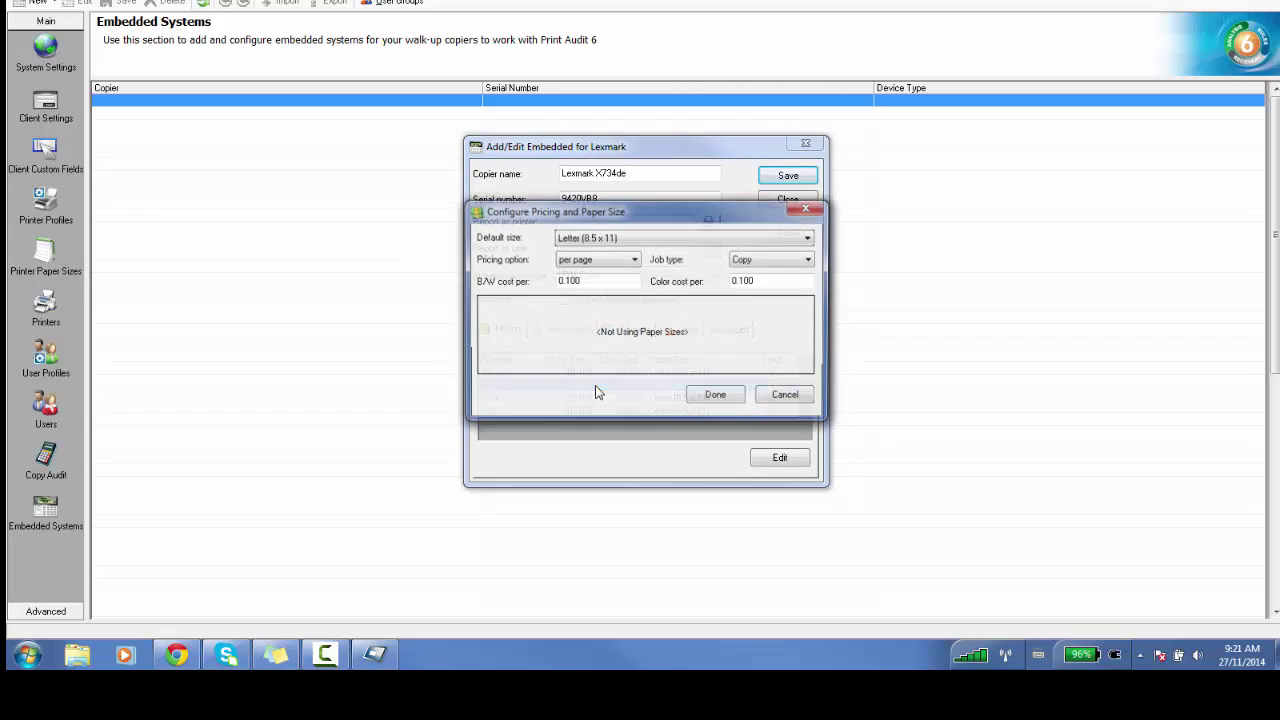
double_click(600, 281)
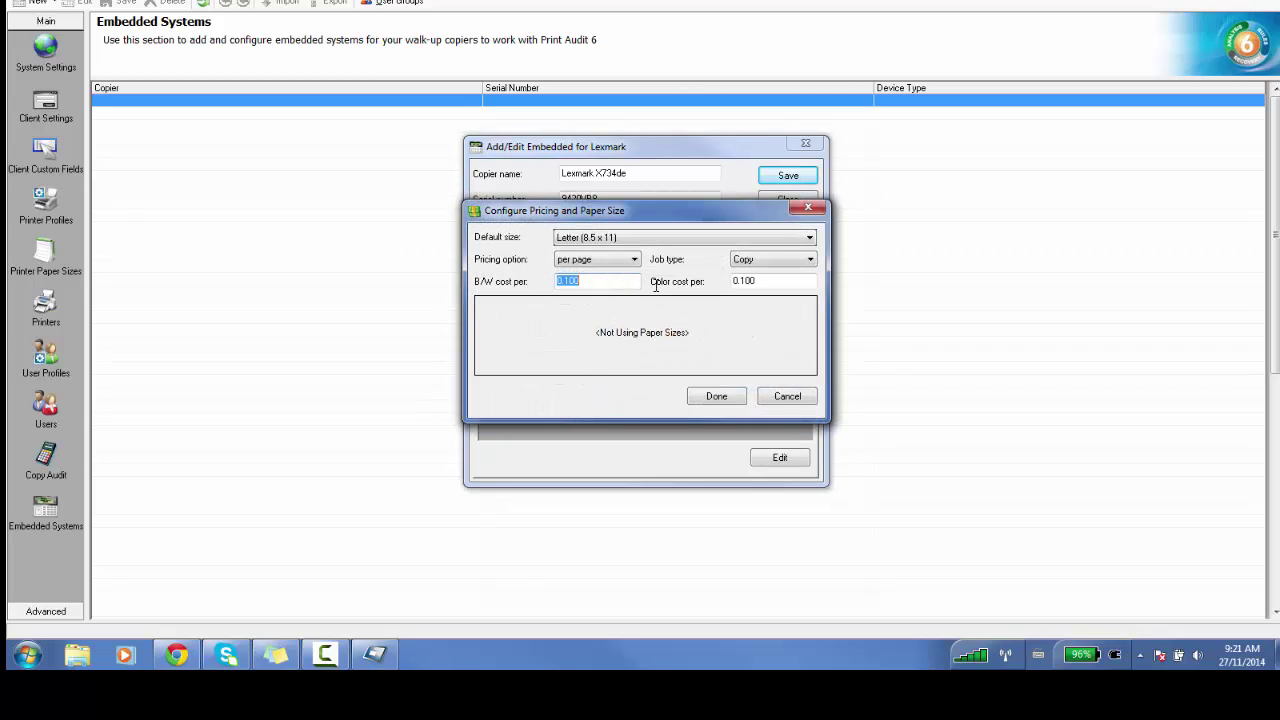
text(0)
text(50)
double_click(775, 281)
text(0)
text(70)
click(716, 397)
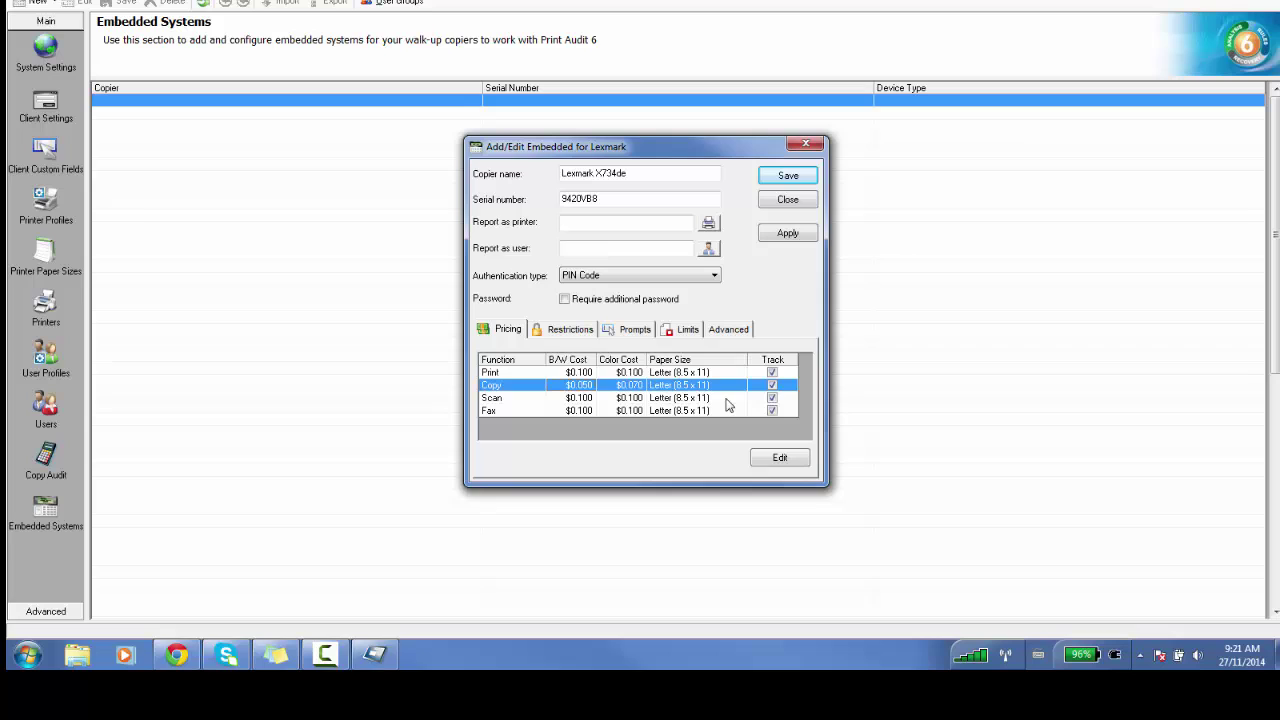
Set both black-and-white and colour scan costs to 0
double_click(606, 398)
double_click(620, 325)
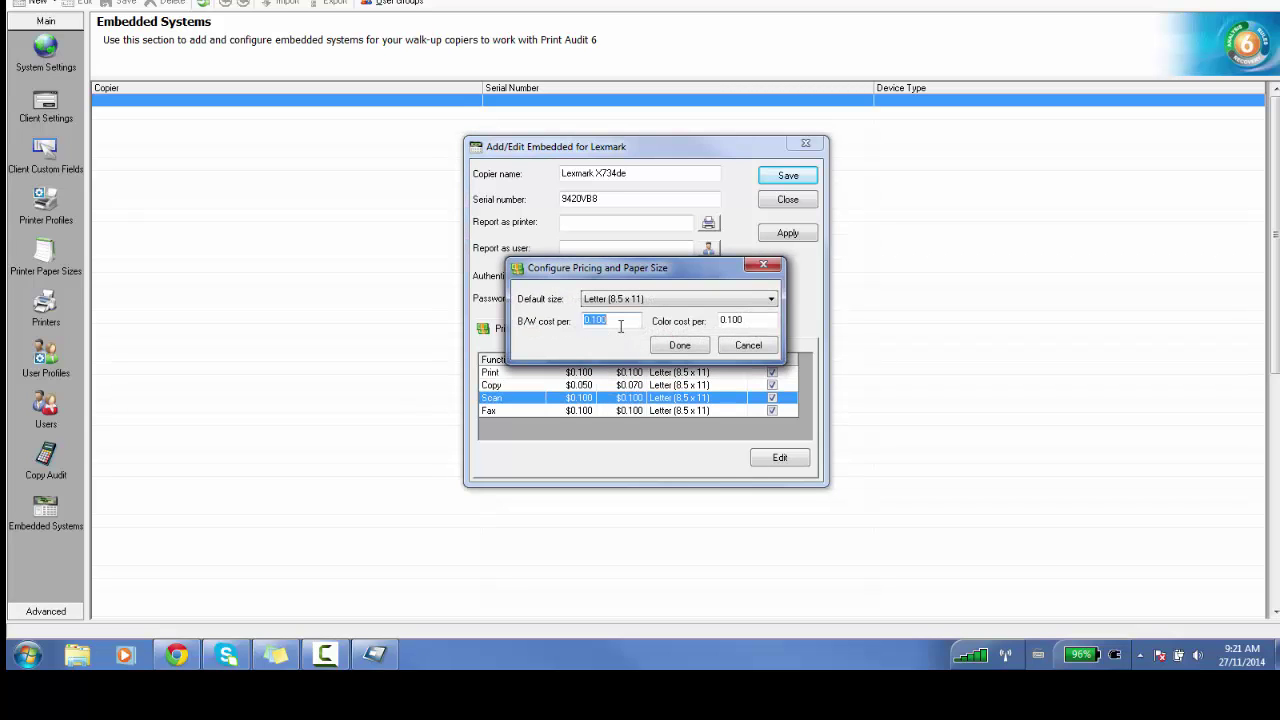
text(0)
double_click(755, 320)
text(0)
click(680, 345)
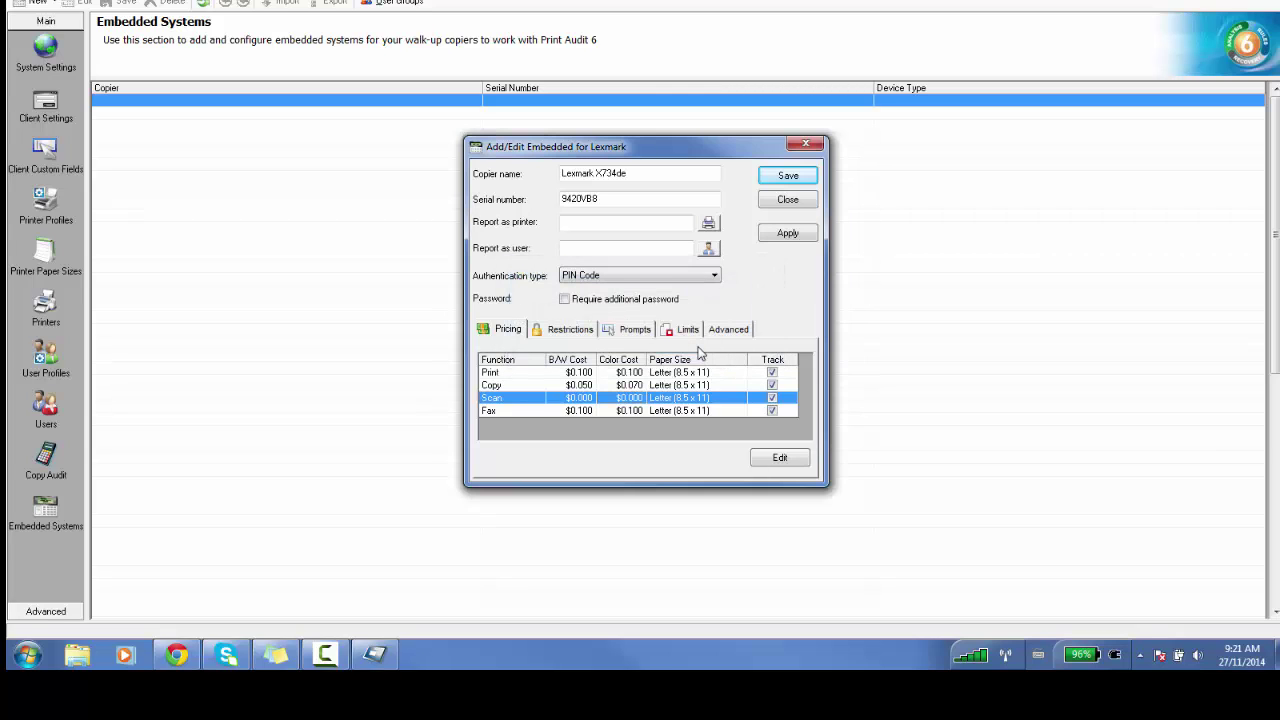
click(774, 414)
Enable Display Summary Page on the Advanced tab and enter device IP 192.168.0.70
click(721, 335)
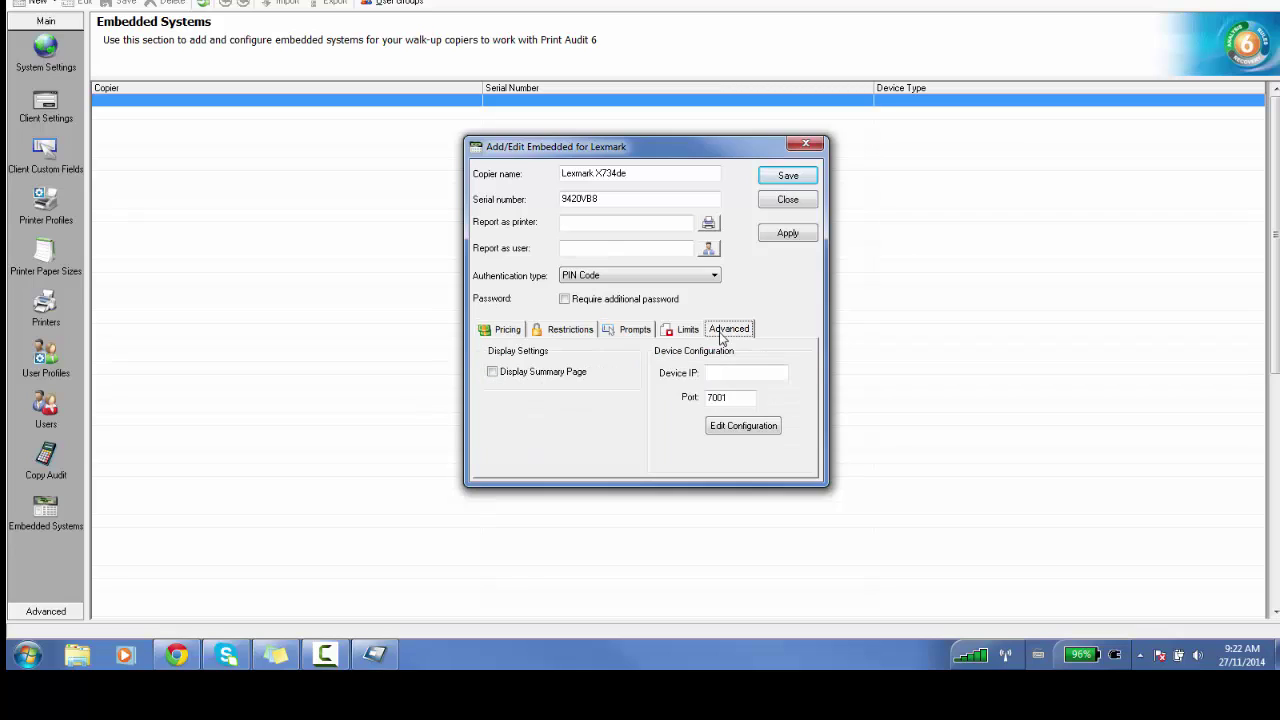
click(493, 374)
click(728, 370)
text(2.16)
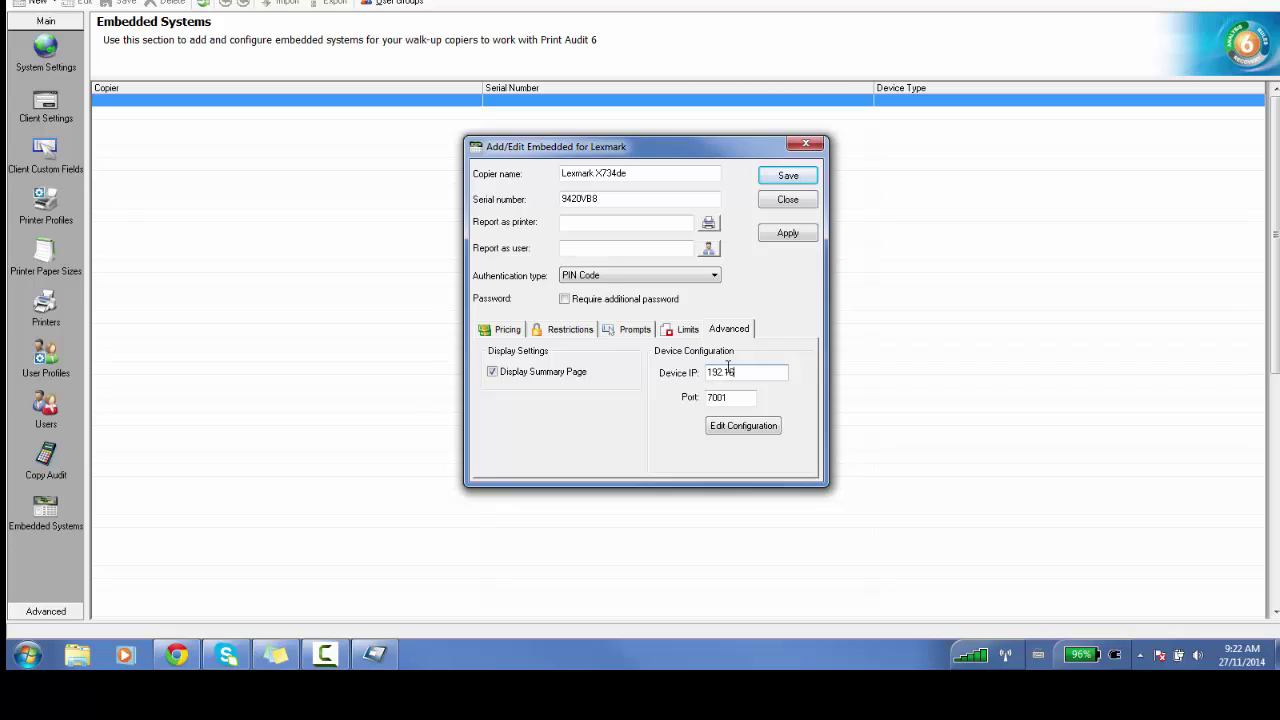
text(8.0.70)
Enable PA6 in the device configuration and enter its server address
click(768, 433)
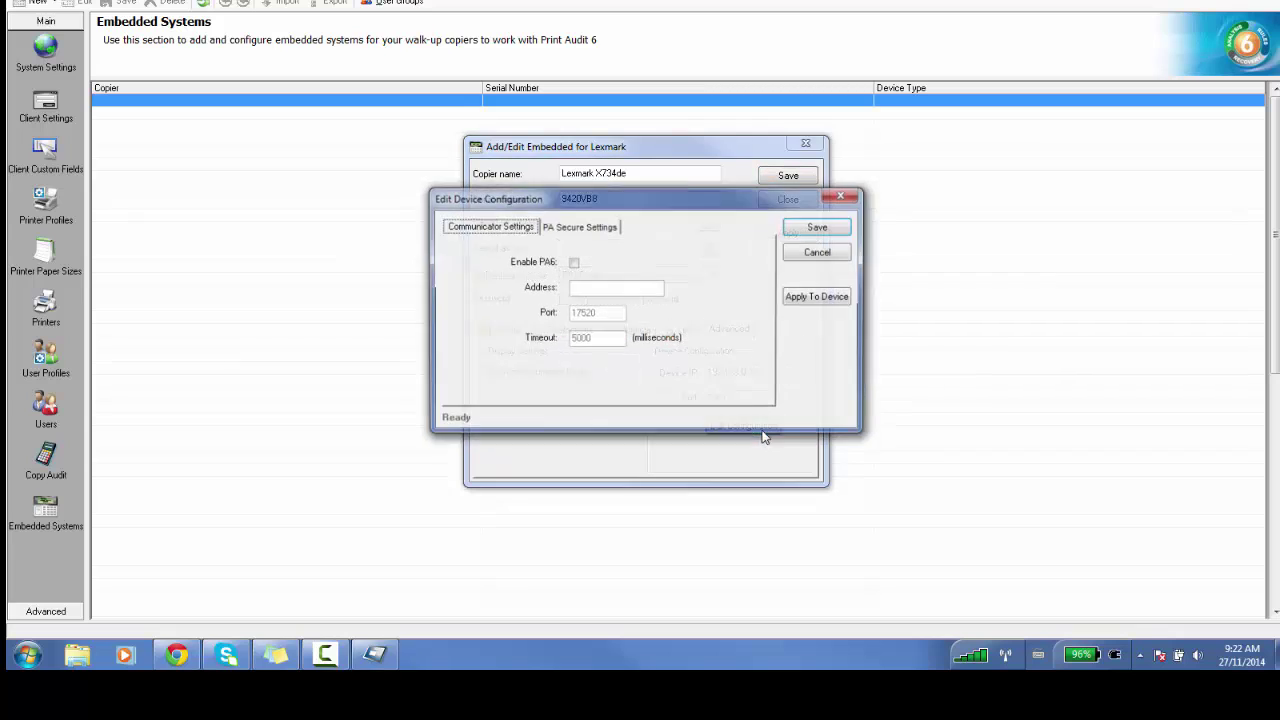
click(573, 262)
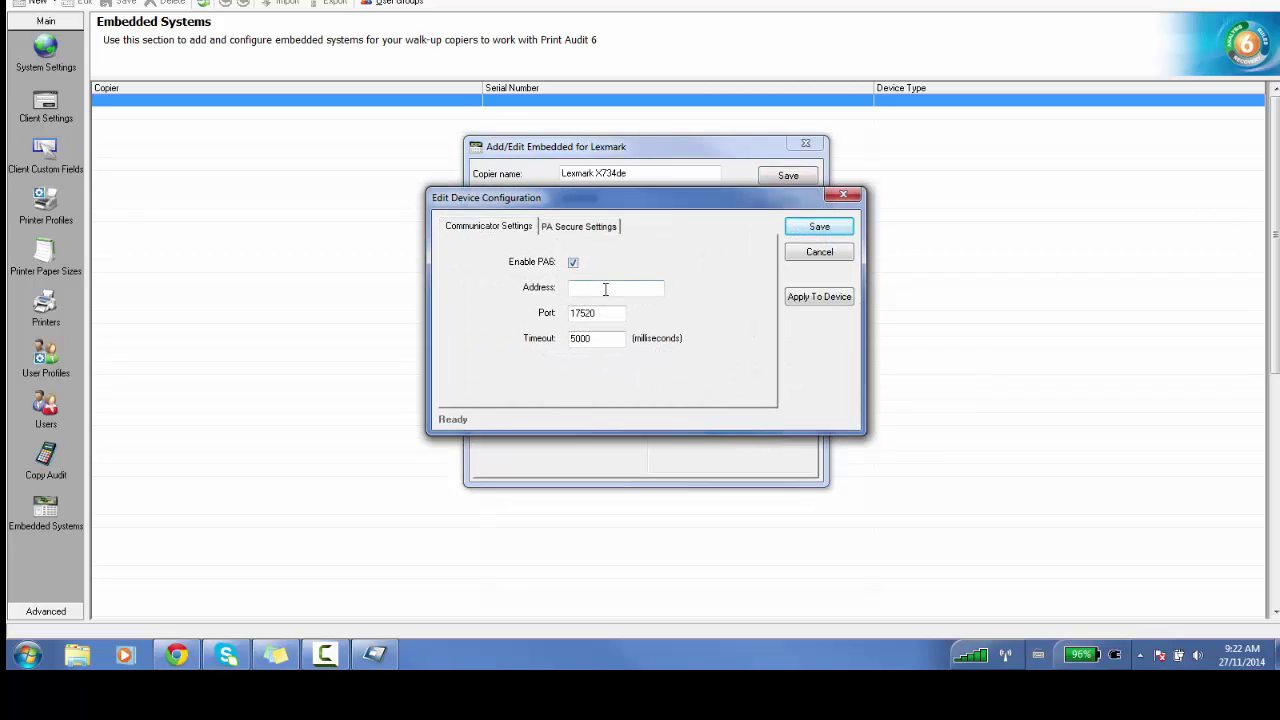
click(605, 287)
text(8.0)
text(.100)
Enable PA Secure at 192.168.0.103/pasecure, apply it to the device, and save
click(575, 226)
click(573, 263)
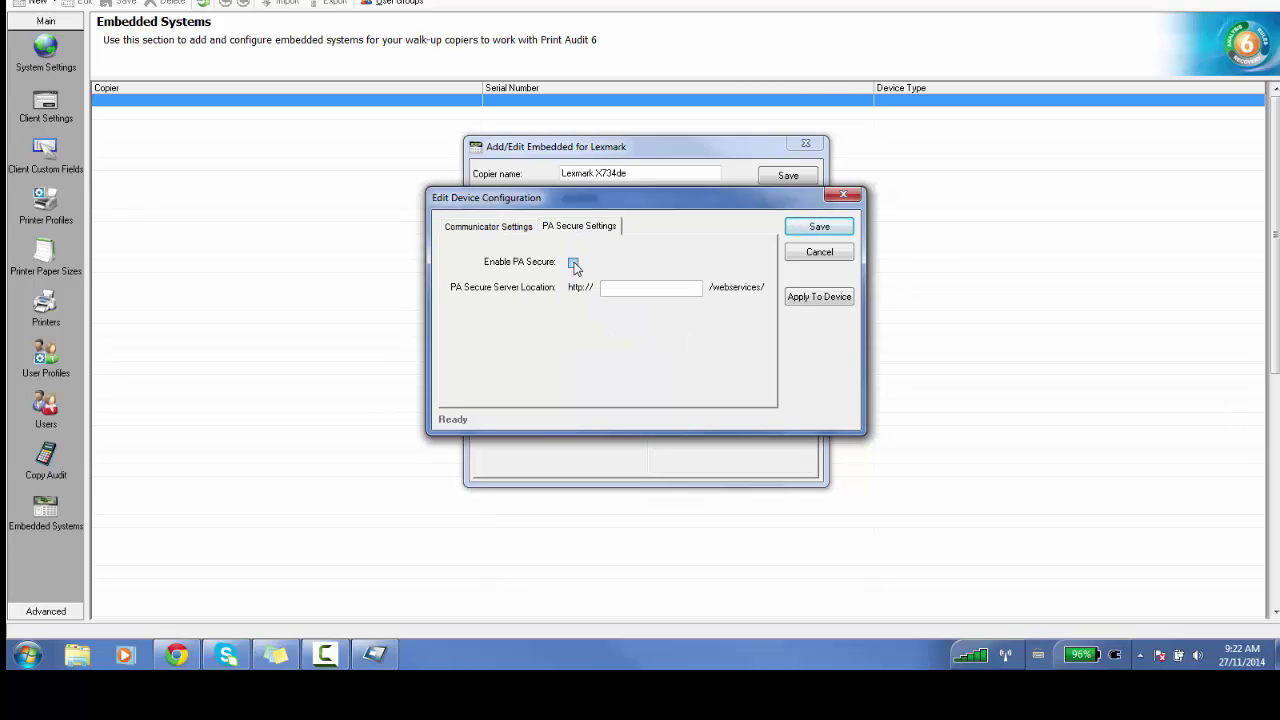
click(628, 287)
text(168)
text(.0.103/)
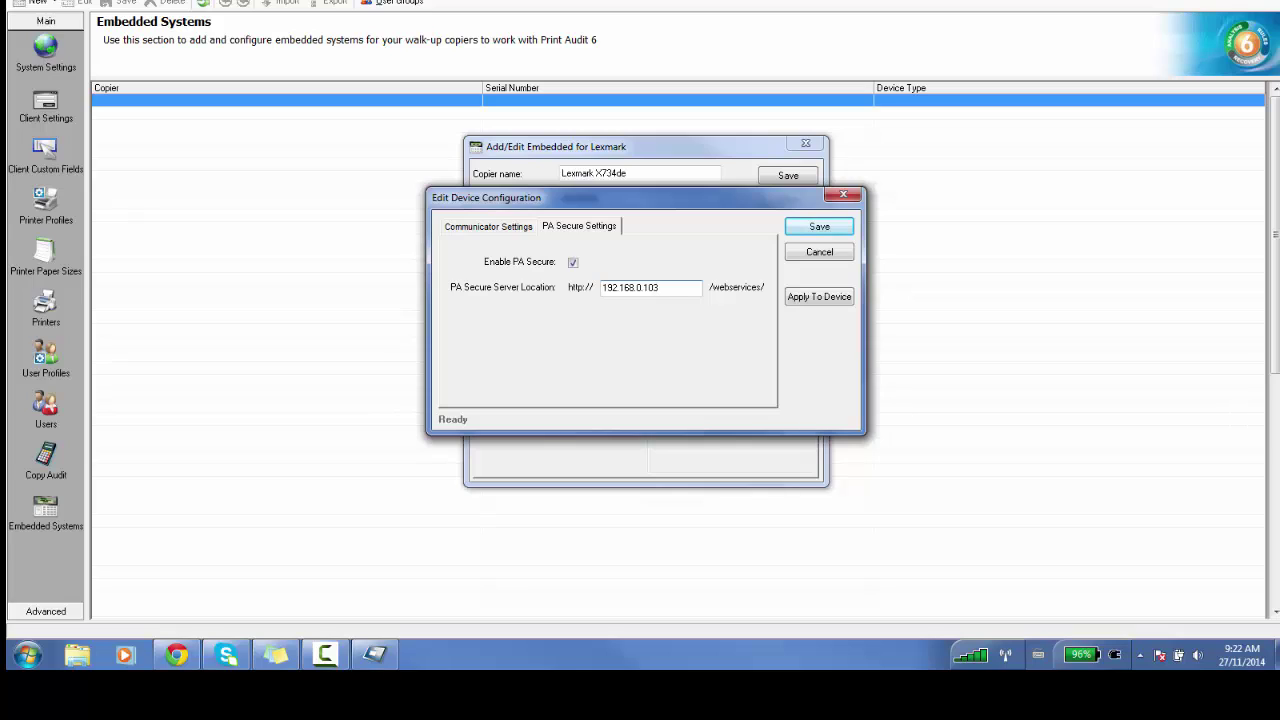
text(pase)
text(cure)
click(835, 297)
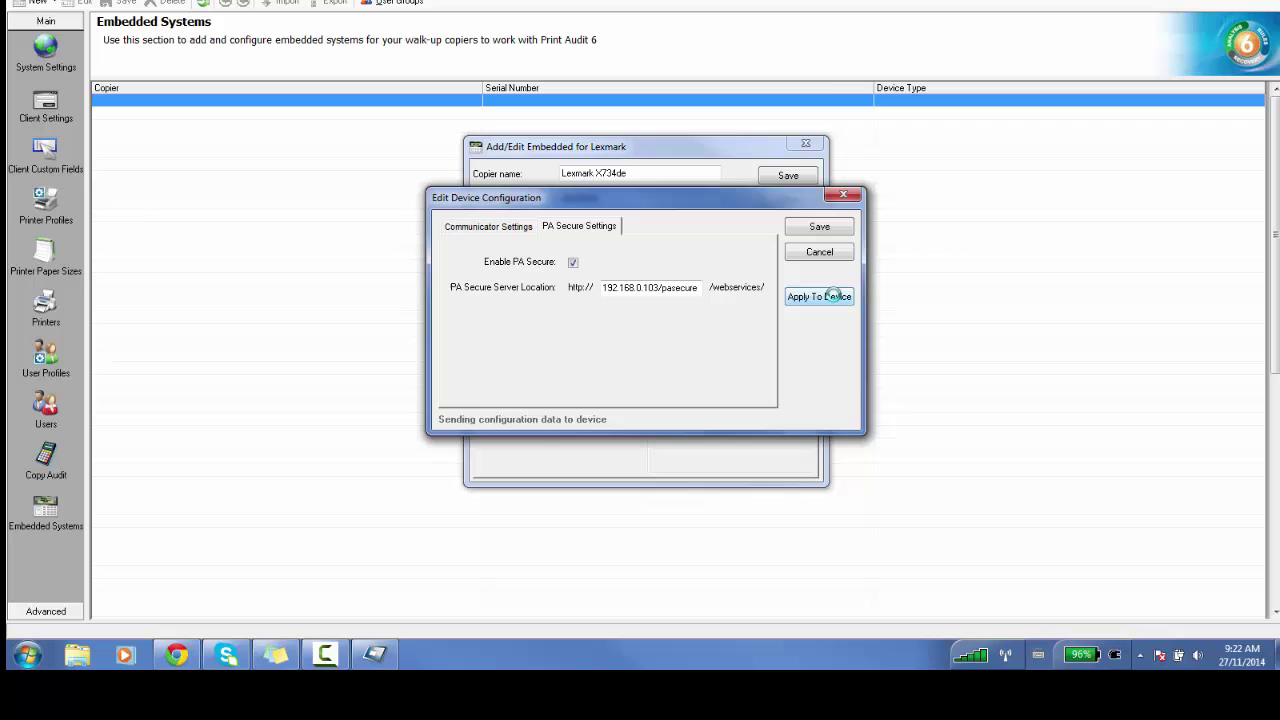
click(820, 227)
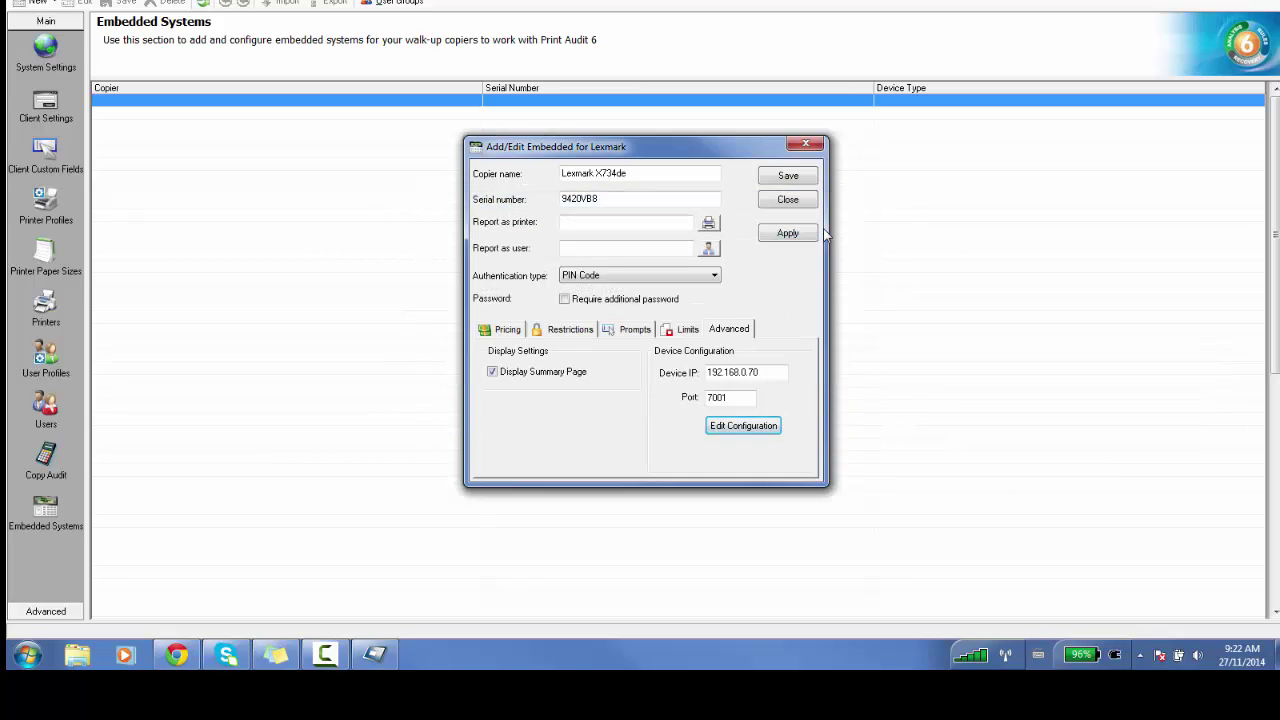